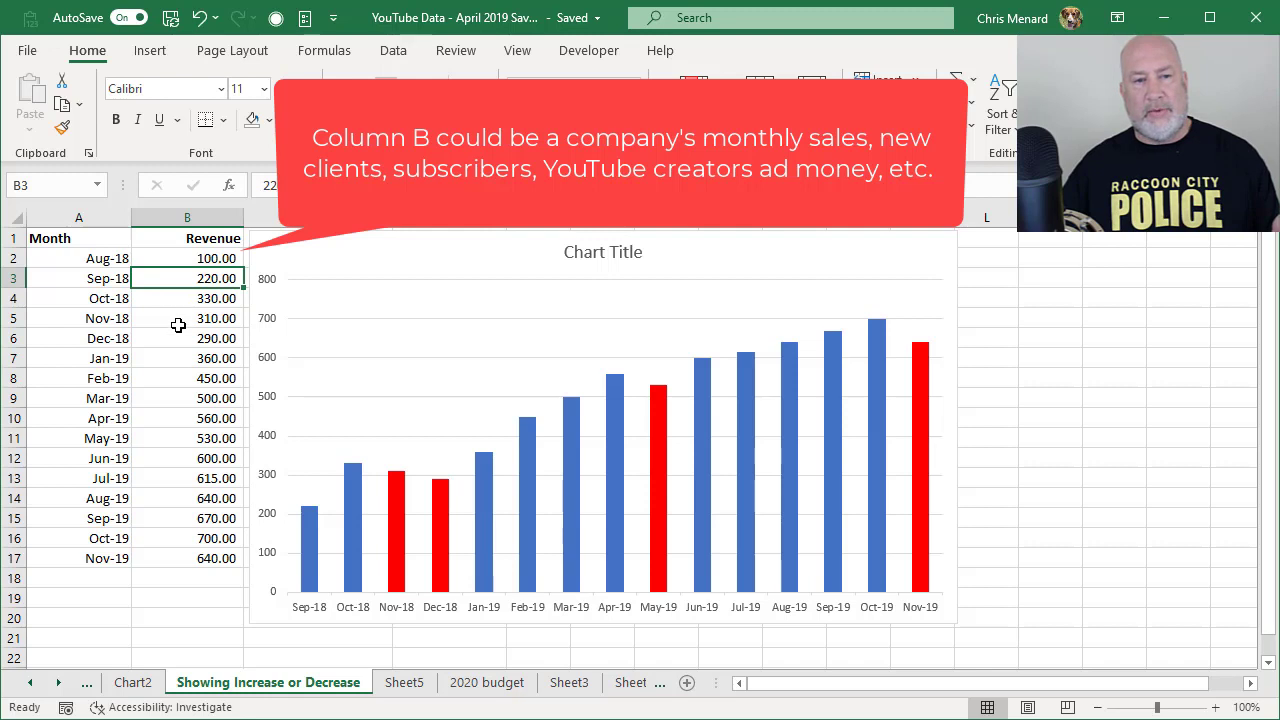
- Change Nov-18 revenue in B5 to 400 and Dec-18 revenue in B6 to 500
click(178, 322)
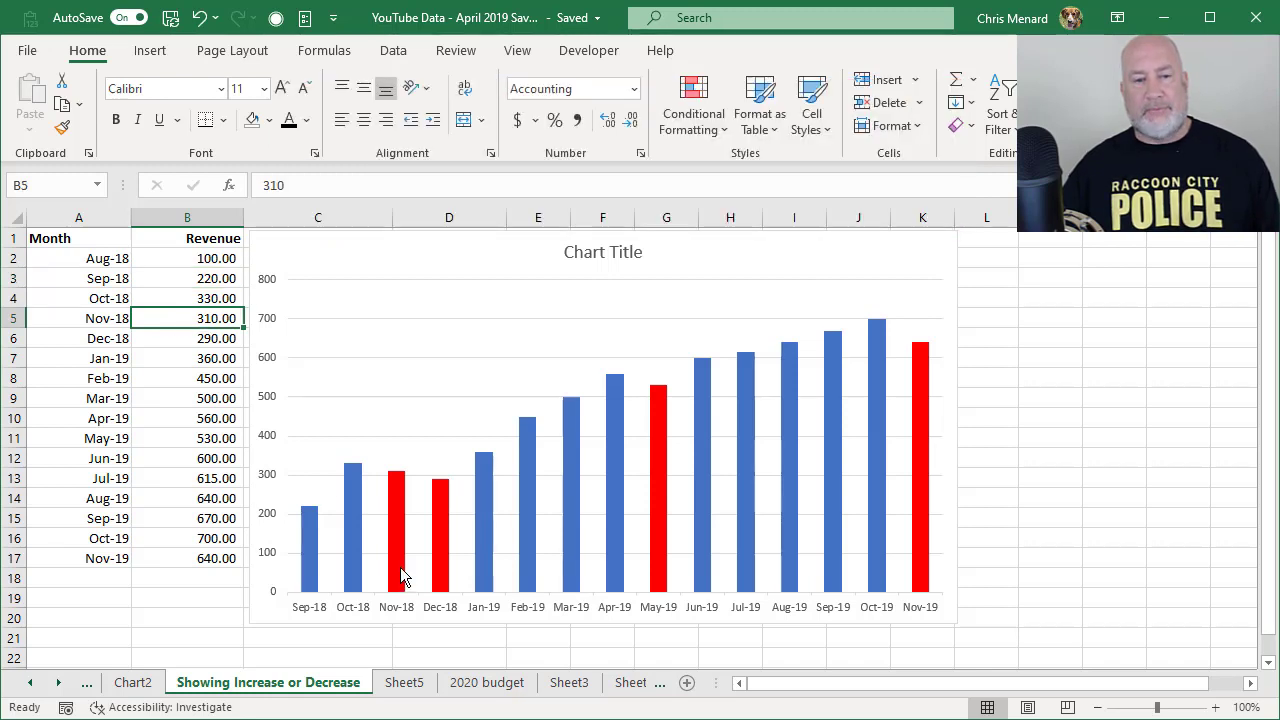
mouse_move(400, 577)
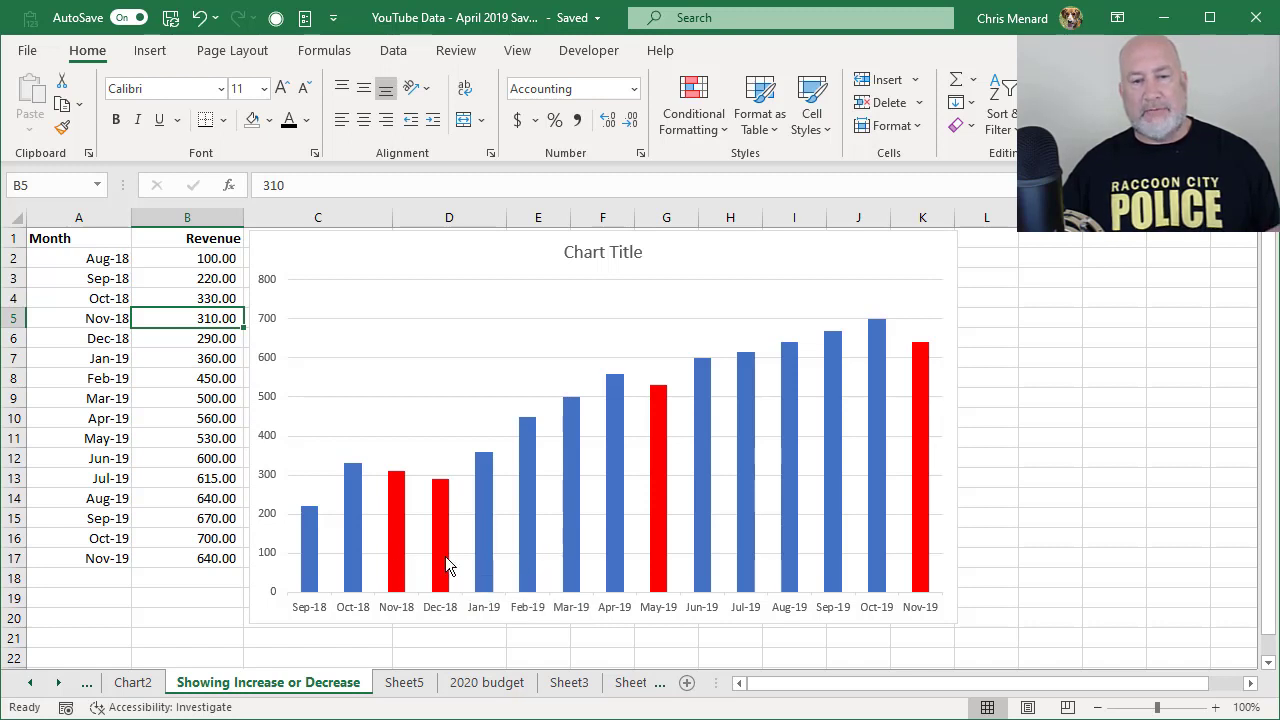
mouse_move(447, 566)
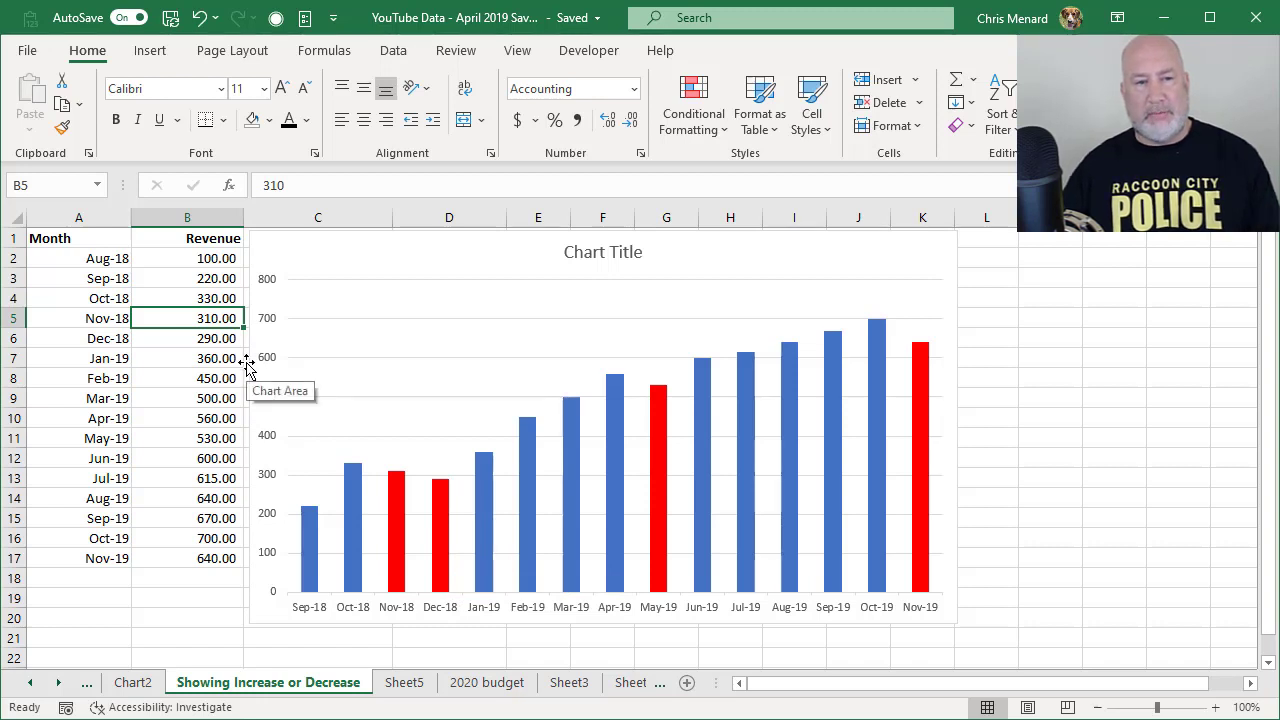
text(400)
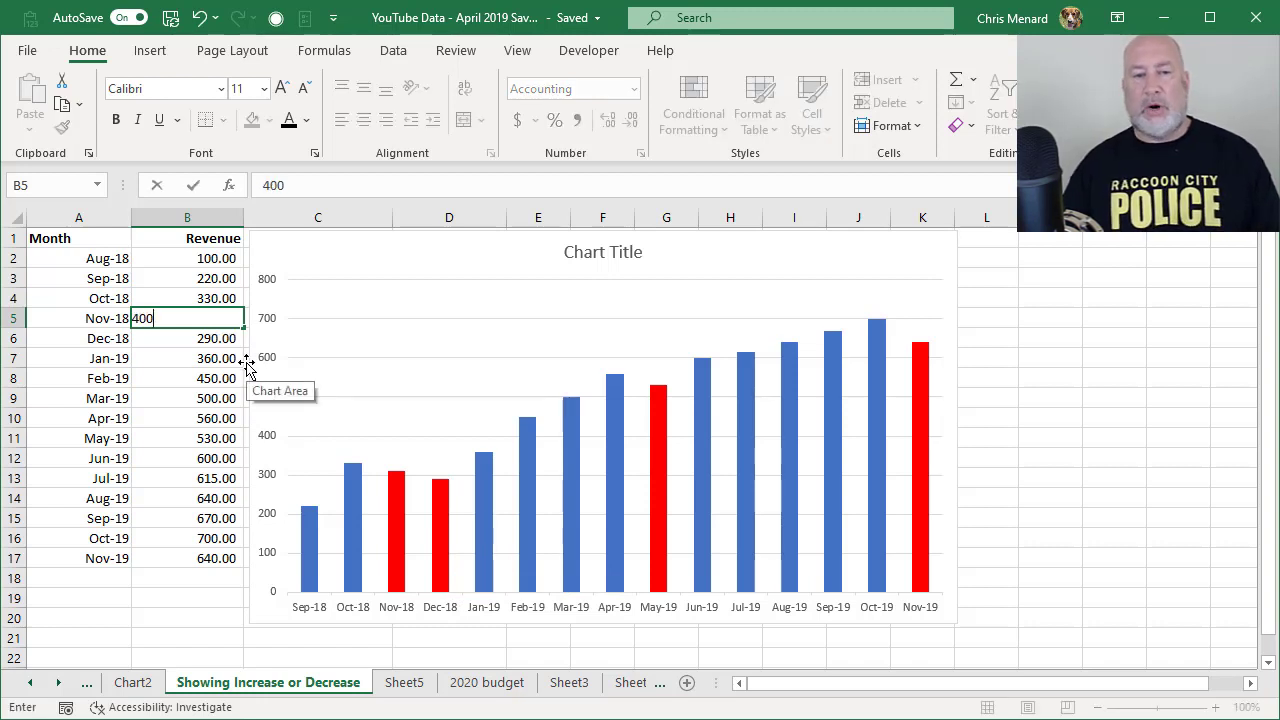
key(ctrl+Return)
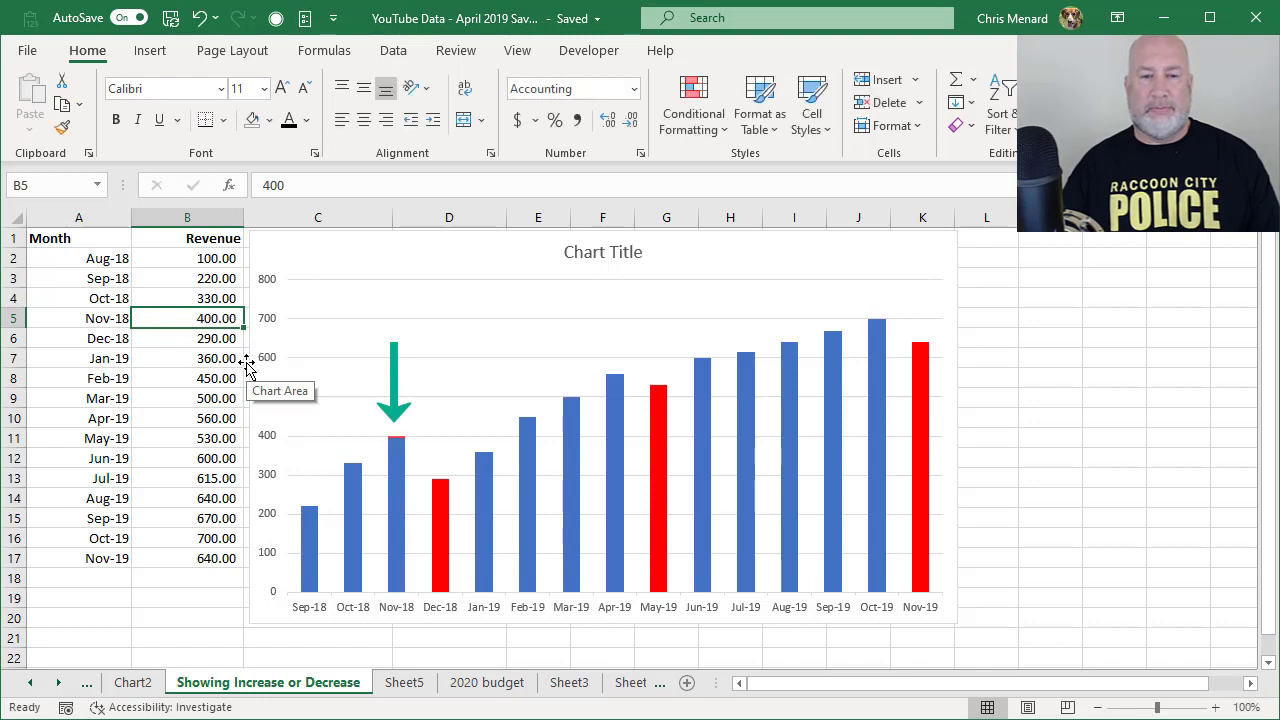
key(Down)
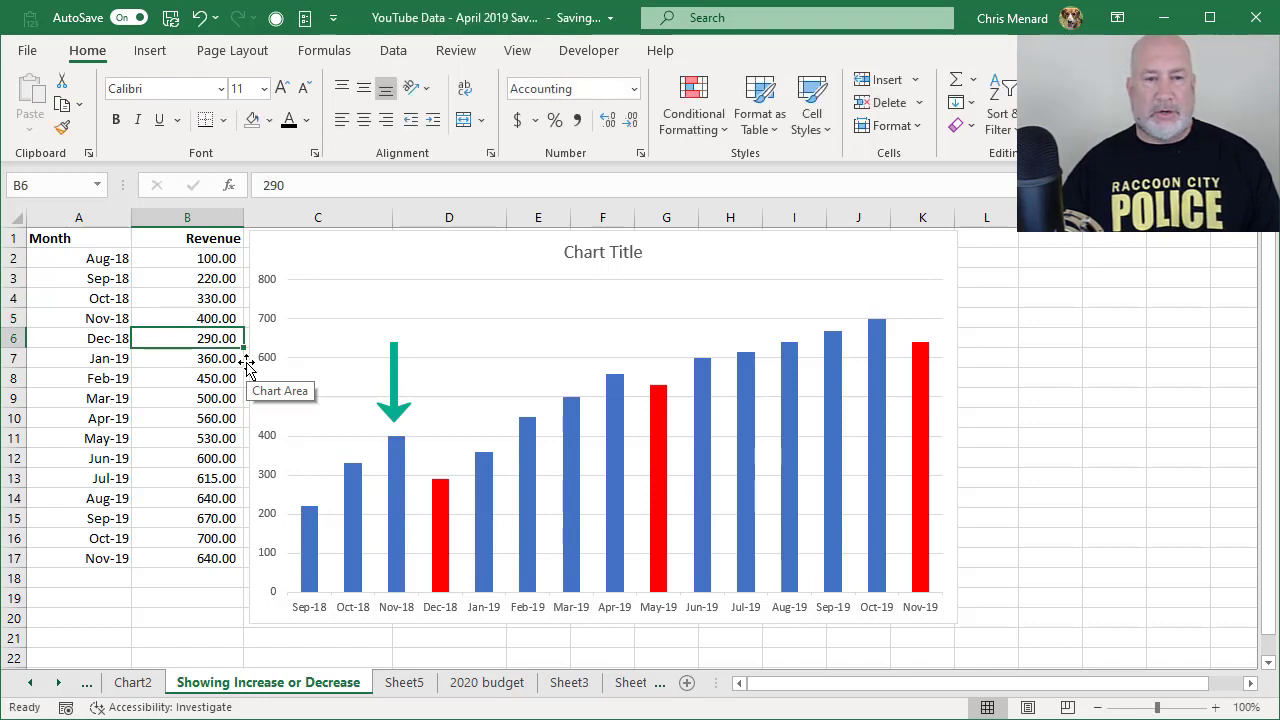
text(500)
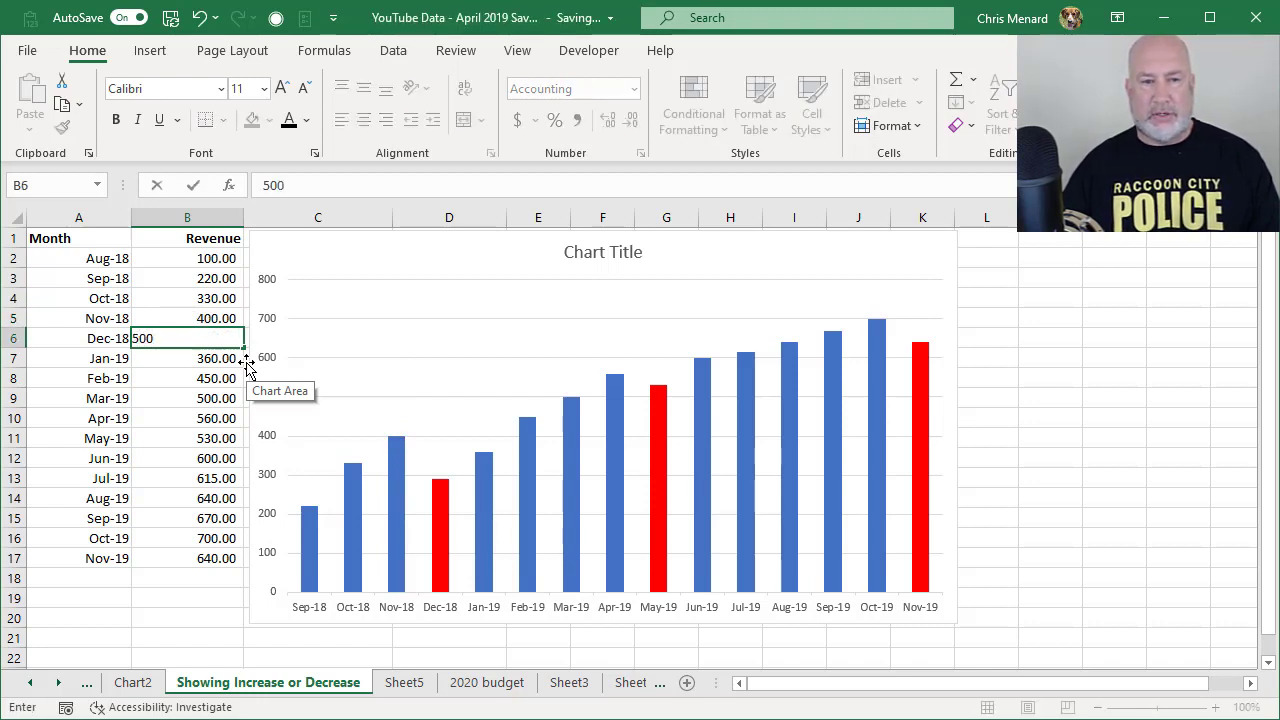
key(ctrl+Return)
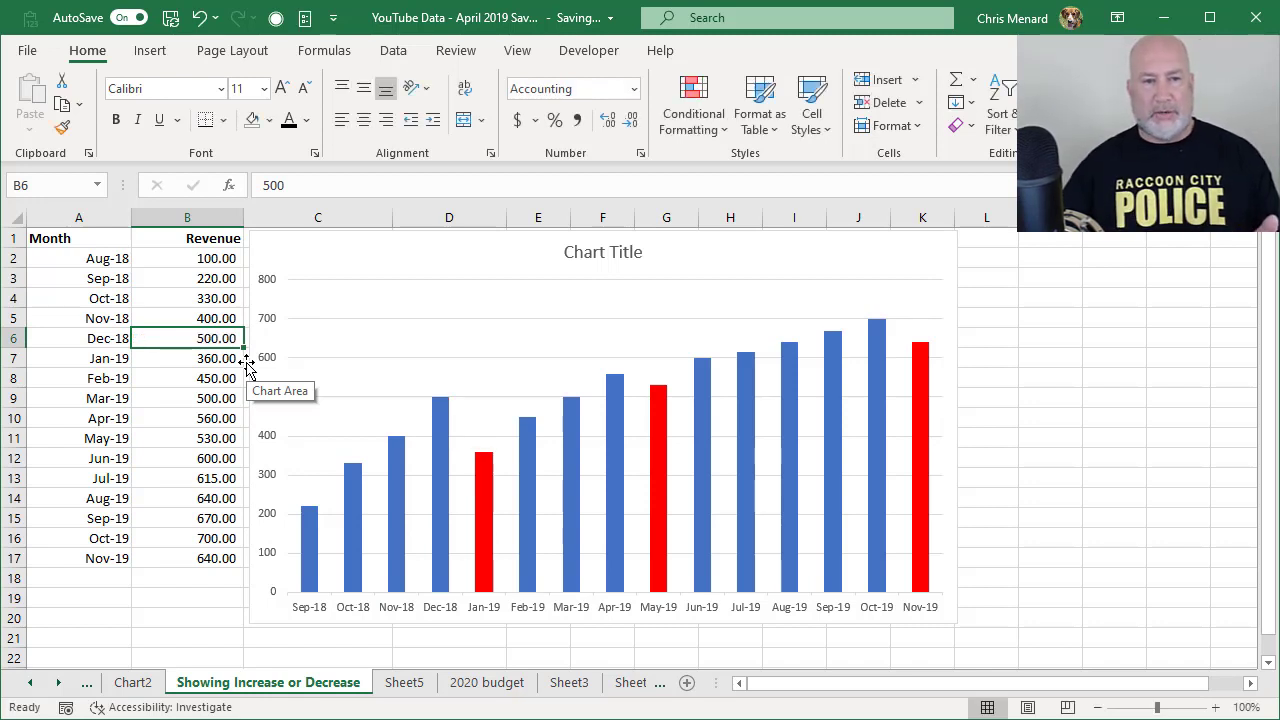
click(209, 357)
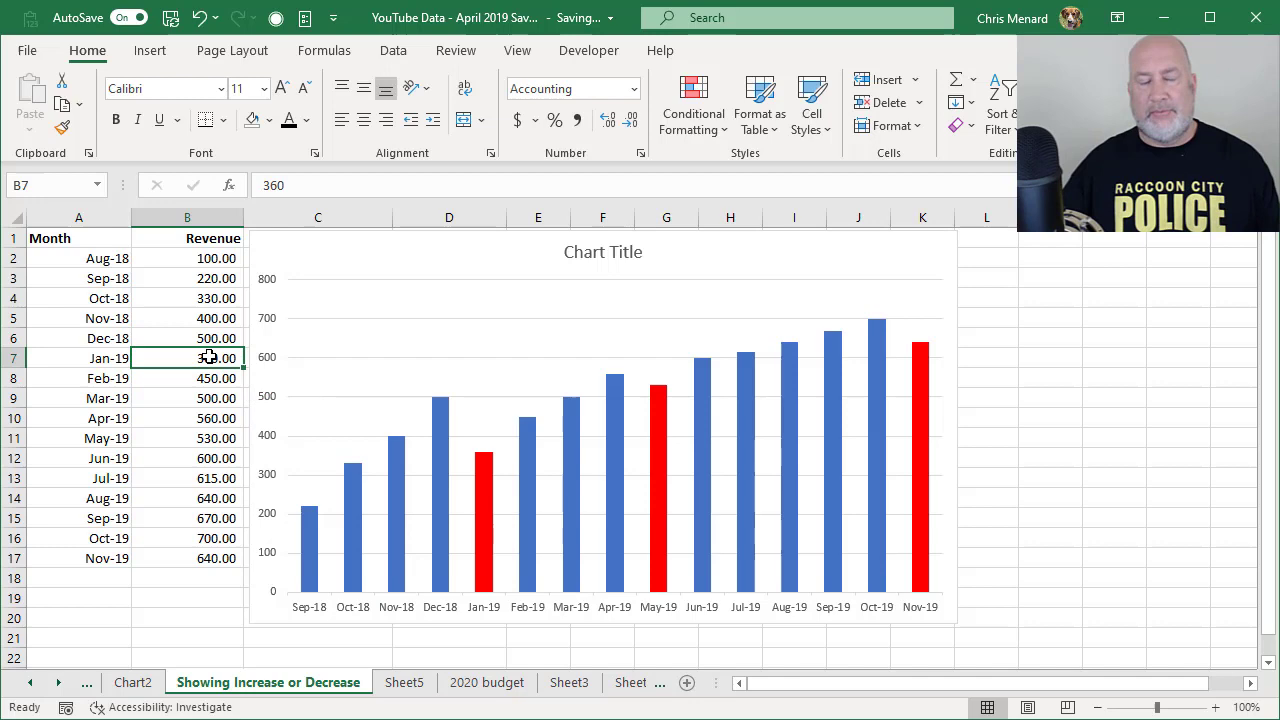
- Delete the revenue chart and the old helper columns C through F
click(404, 268)
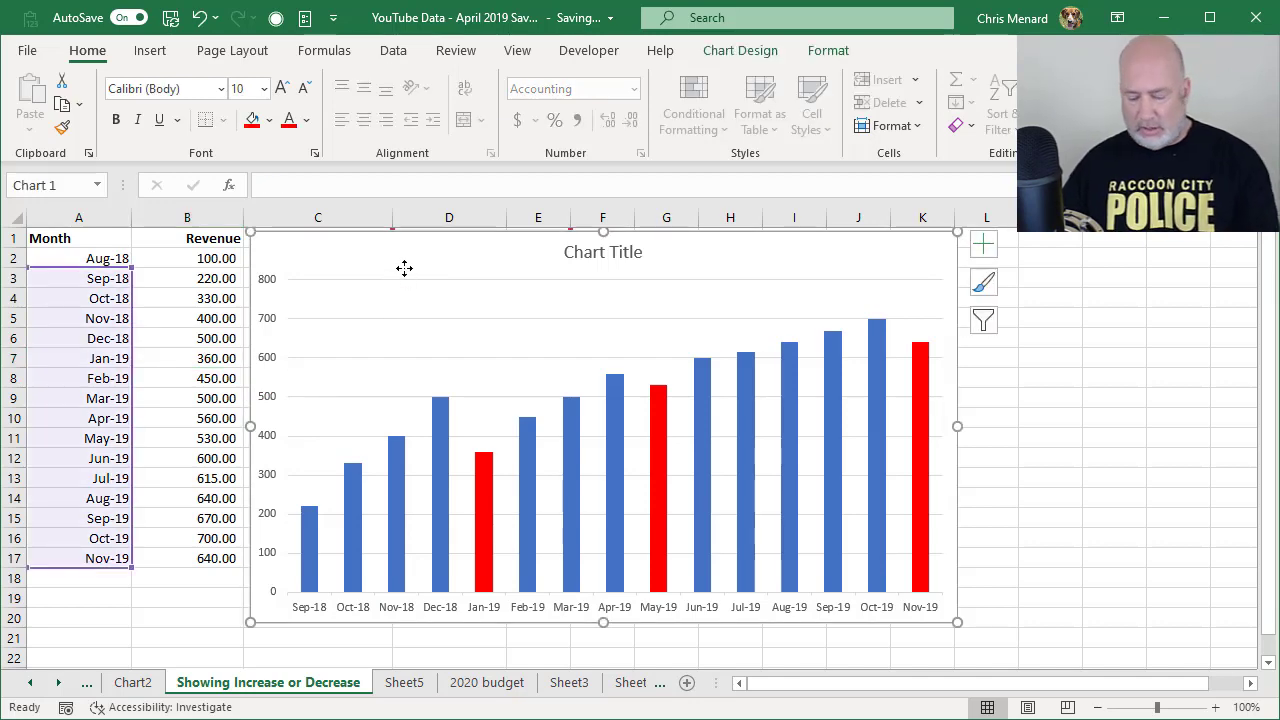
key(Delete)
drag(300, 216, 596, 242)
right_click(490, 250)
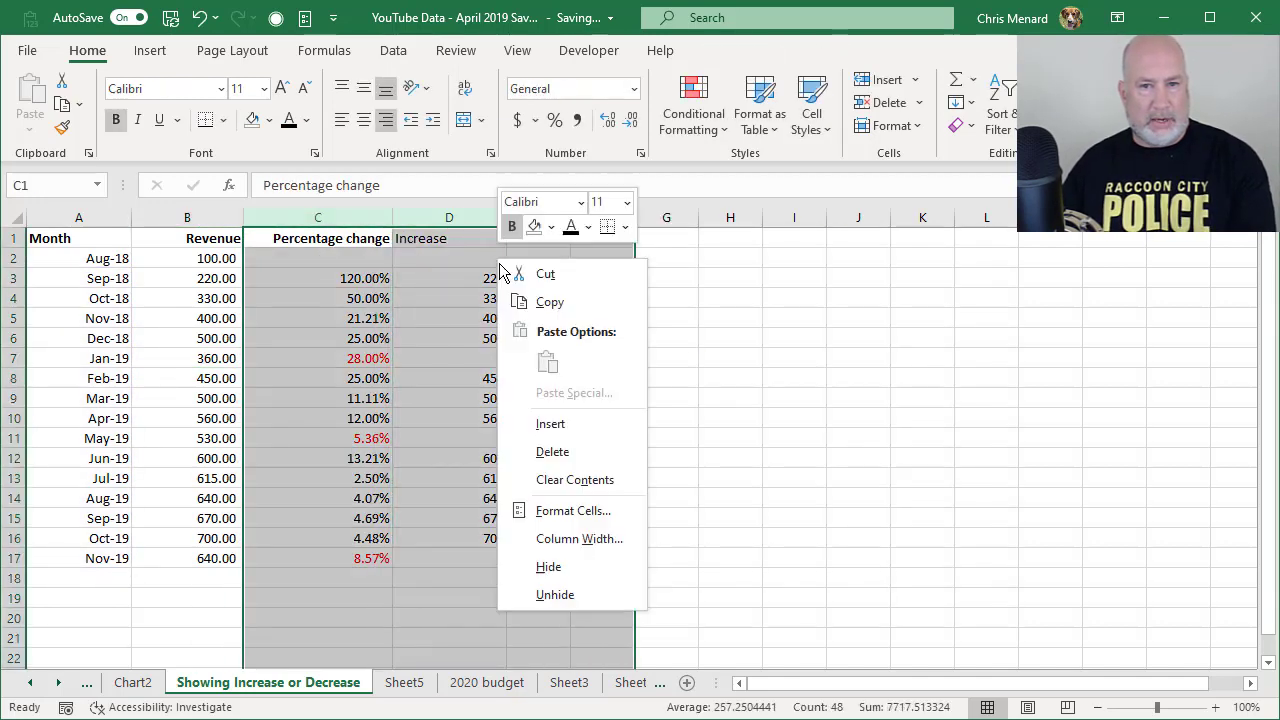
click(566, 450)
drag(207, 298, 207, 418)
click(207, 313)
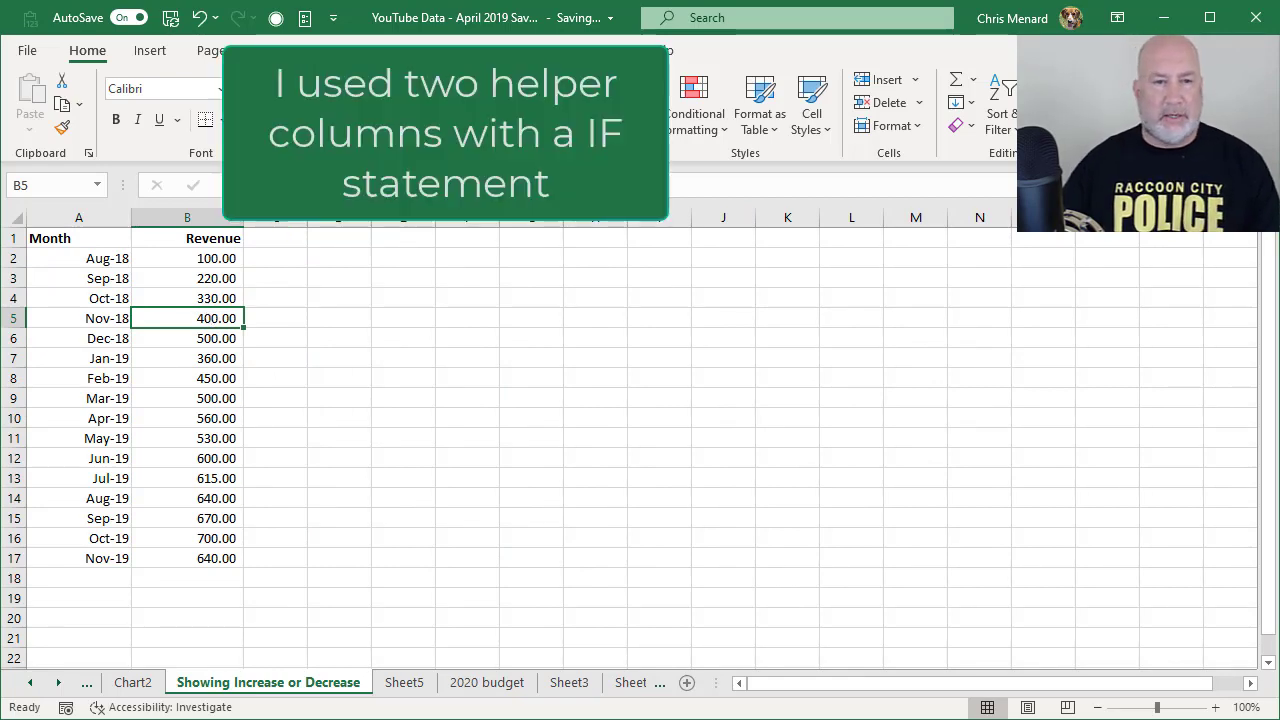
- Add the heading Increase in C1, widen column C, and add Decrease in D1
click(280, 240)
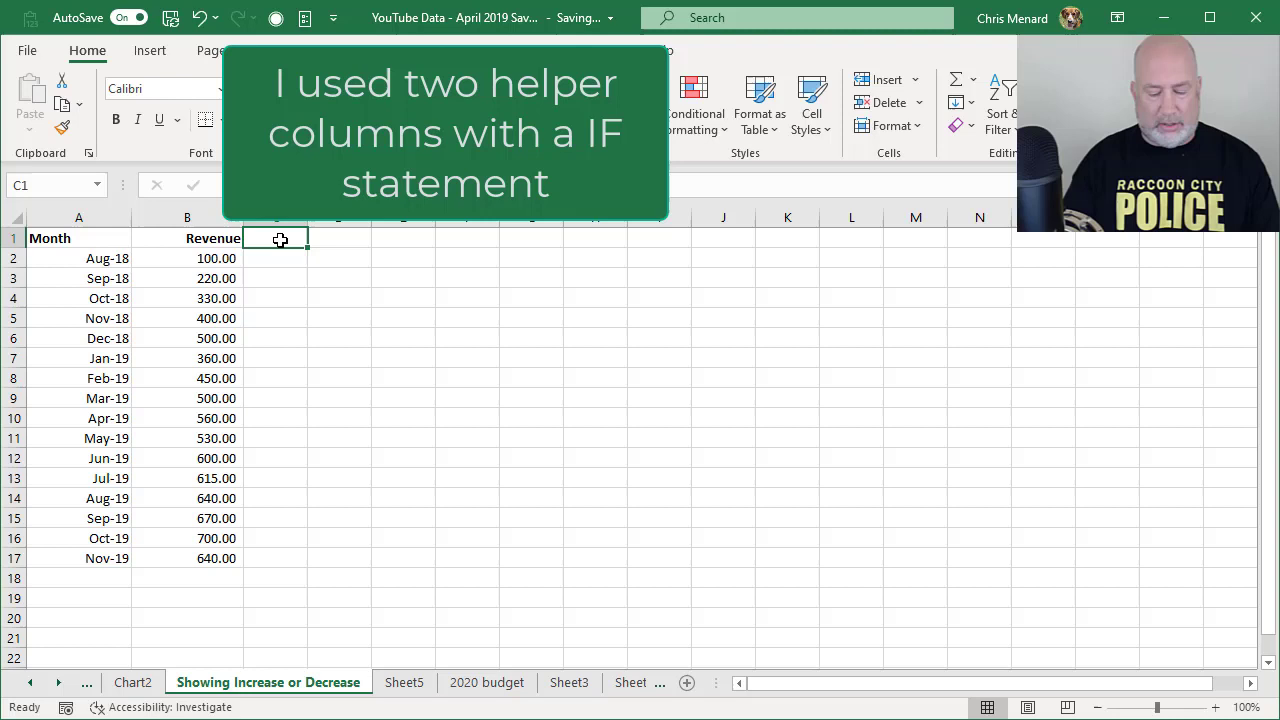
text(Increase)
key(Return)
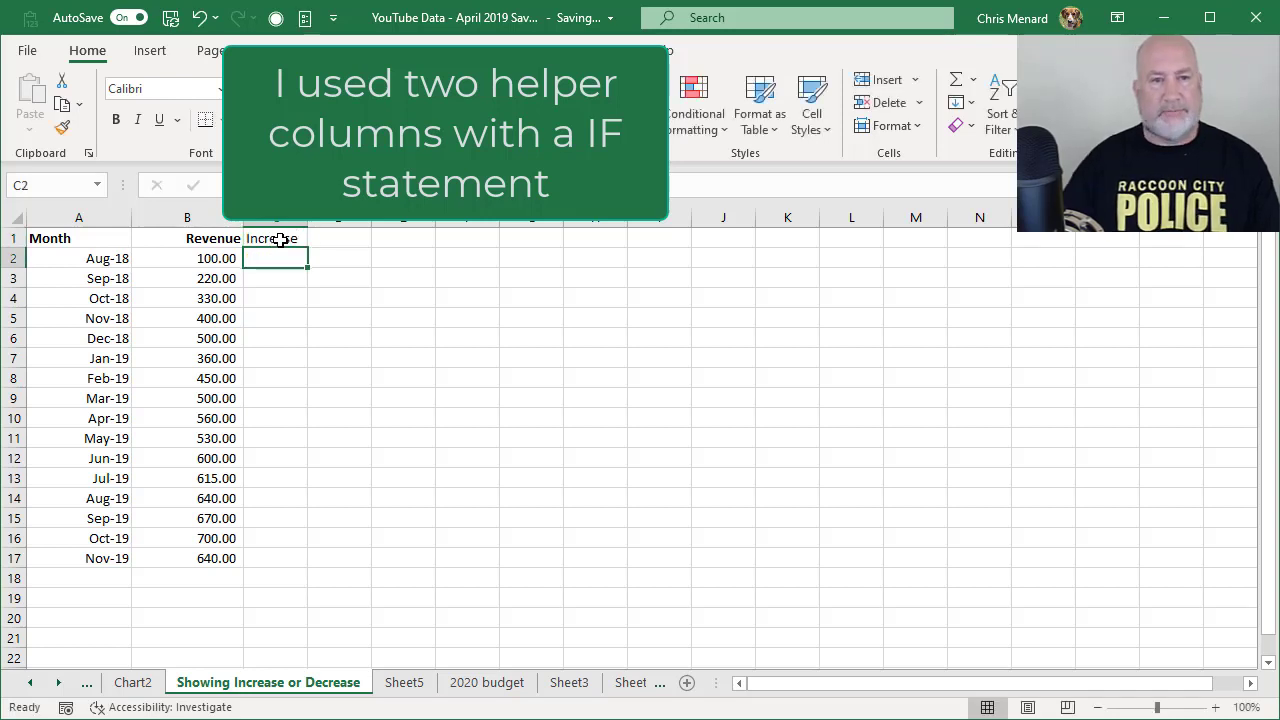
drag(298, 210, 360, 215)
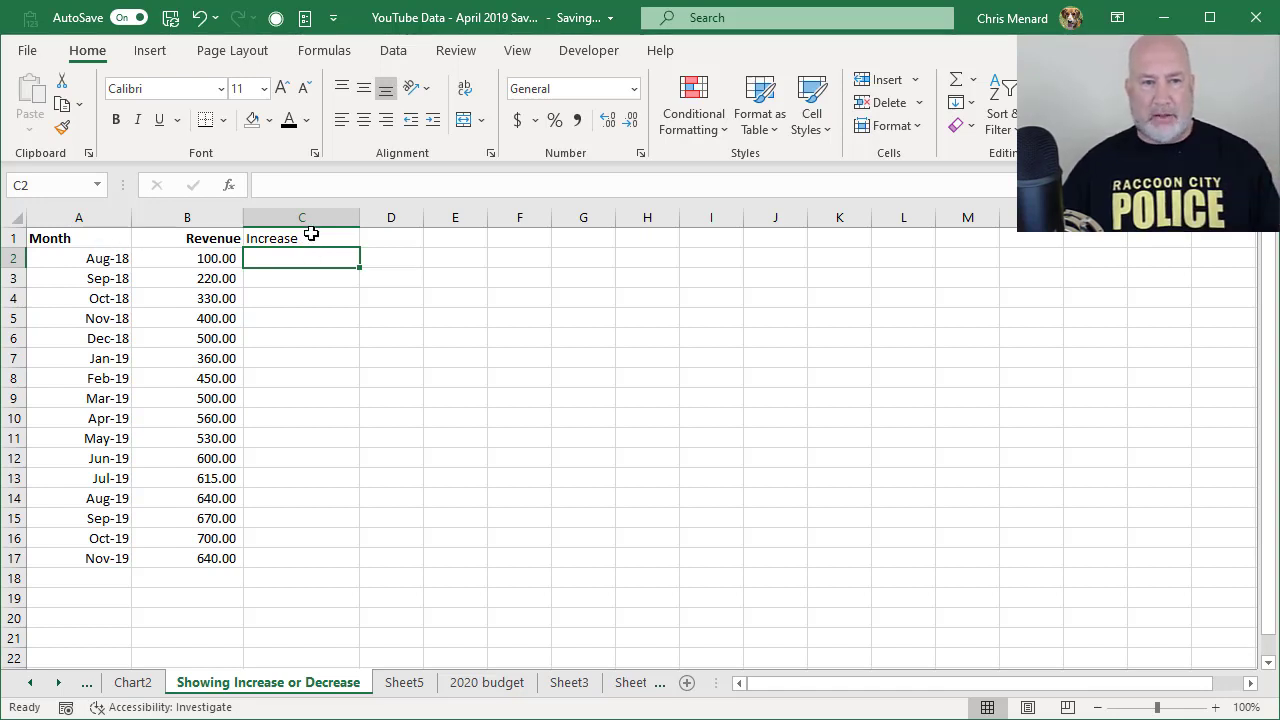
click(401, 237)
text(Dec)
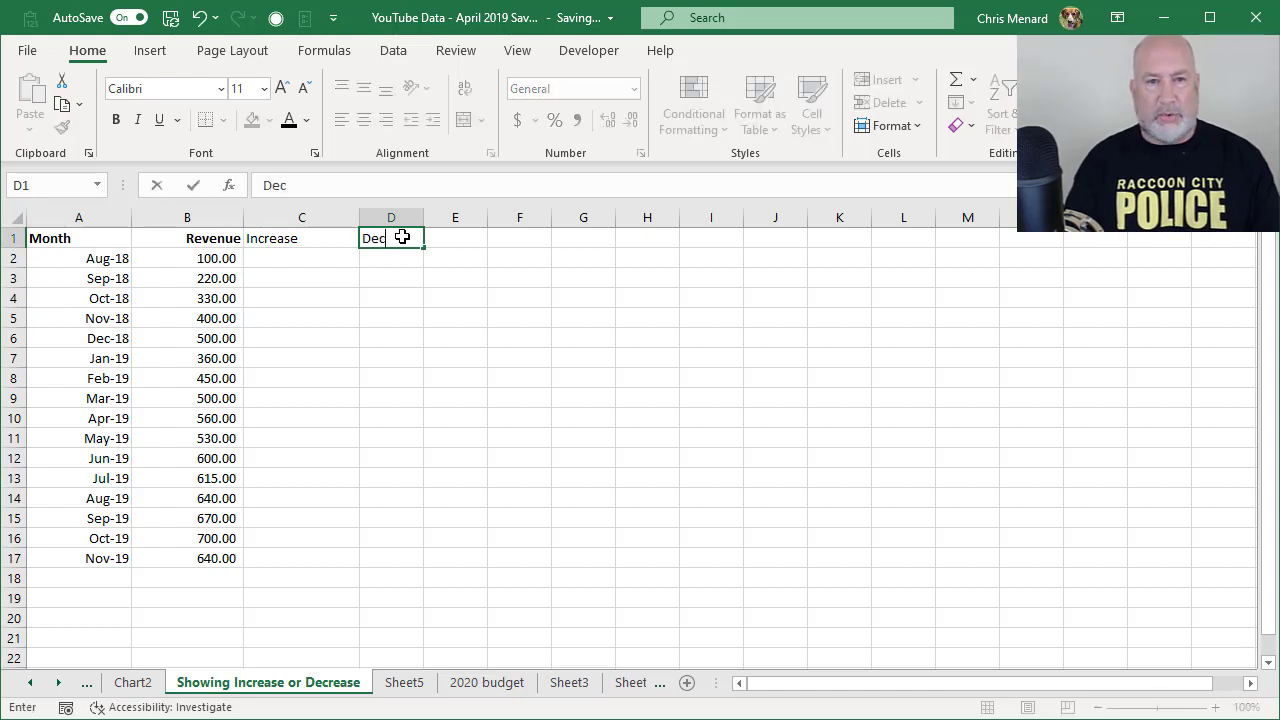
text(rease)
key(Return)
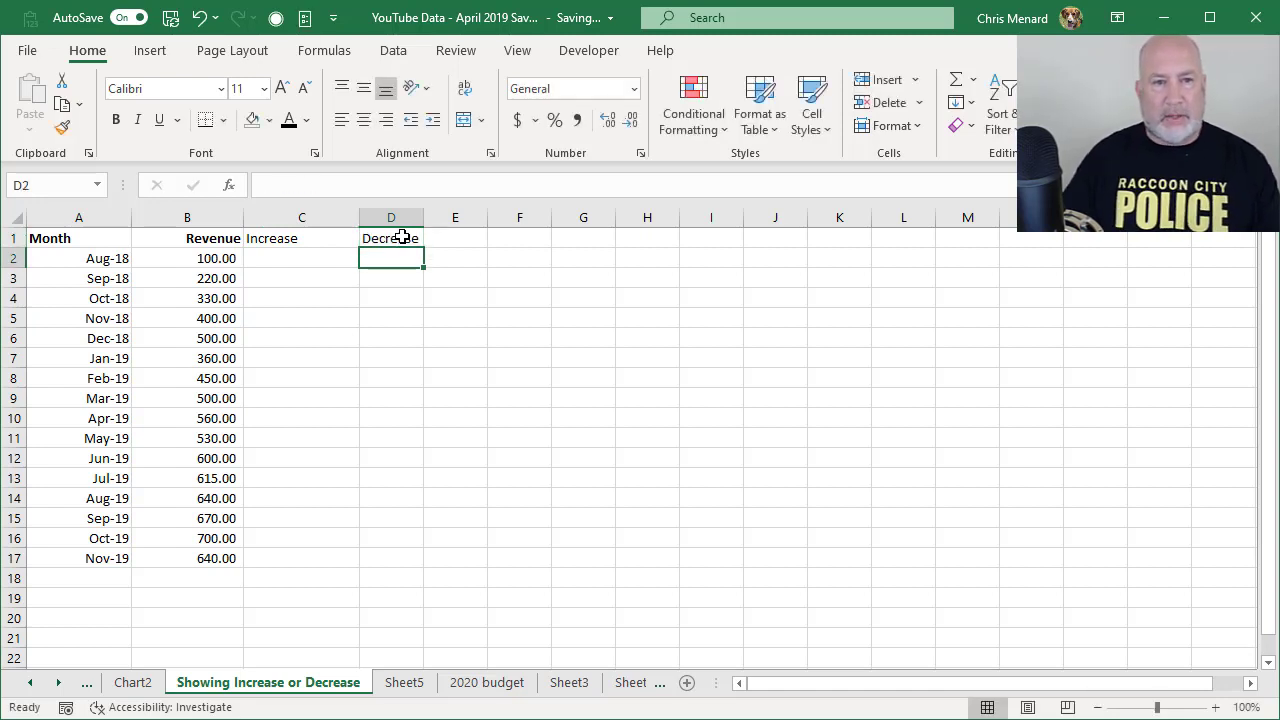
key(Left)
key(Down)
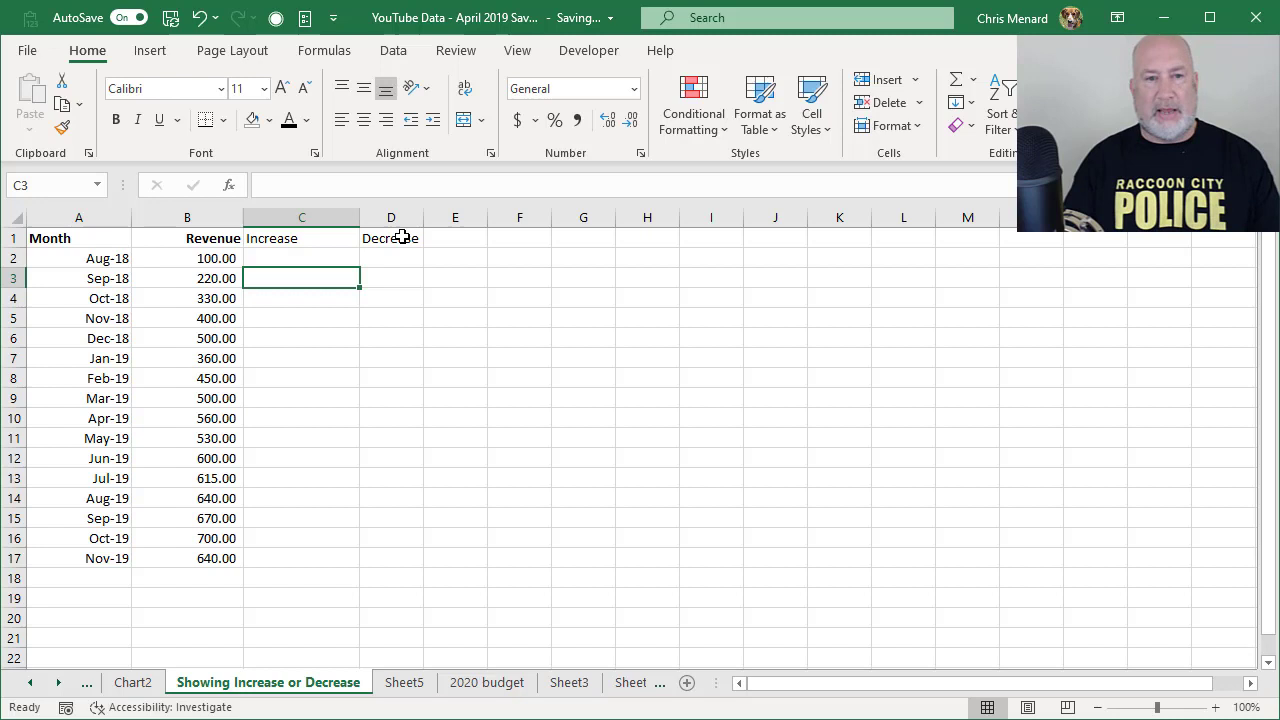
- Enter =IF(B3>=B2,B3,"") in C3 so it displays 220
text(=if)
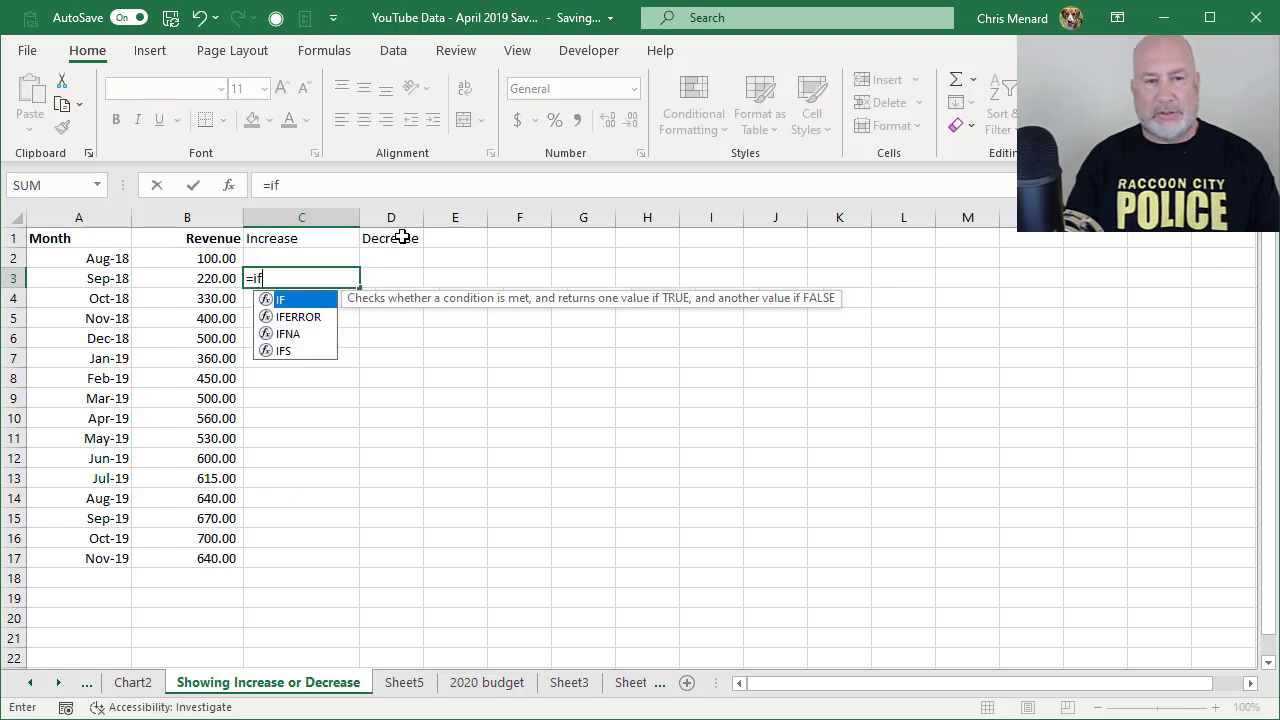
key(Tab)
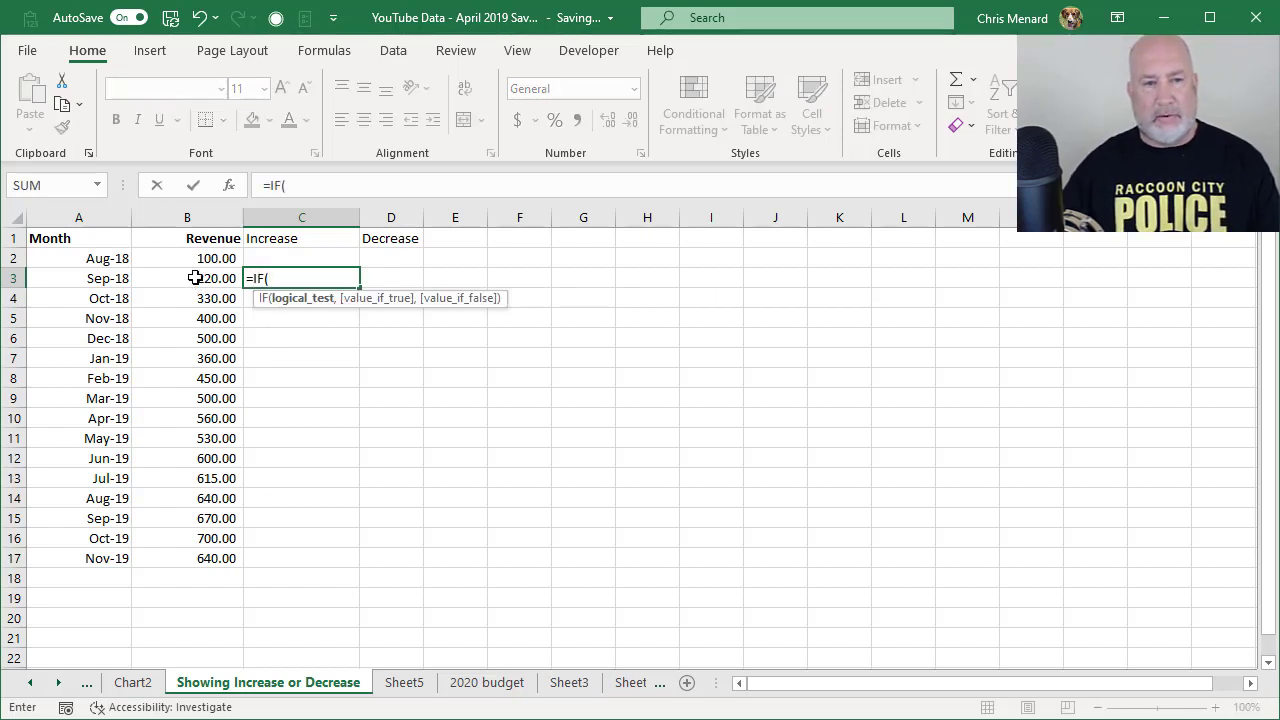
click(197, 278)
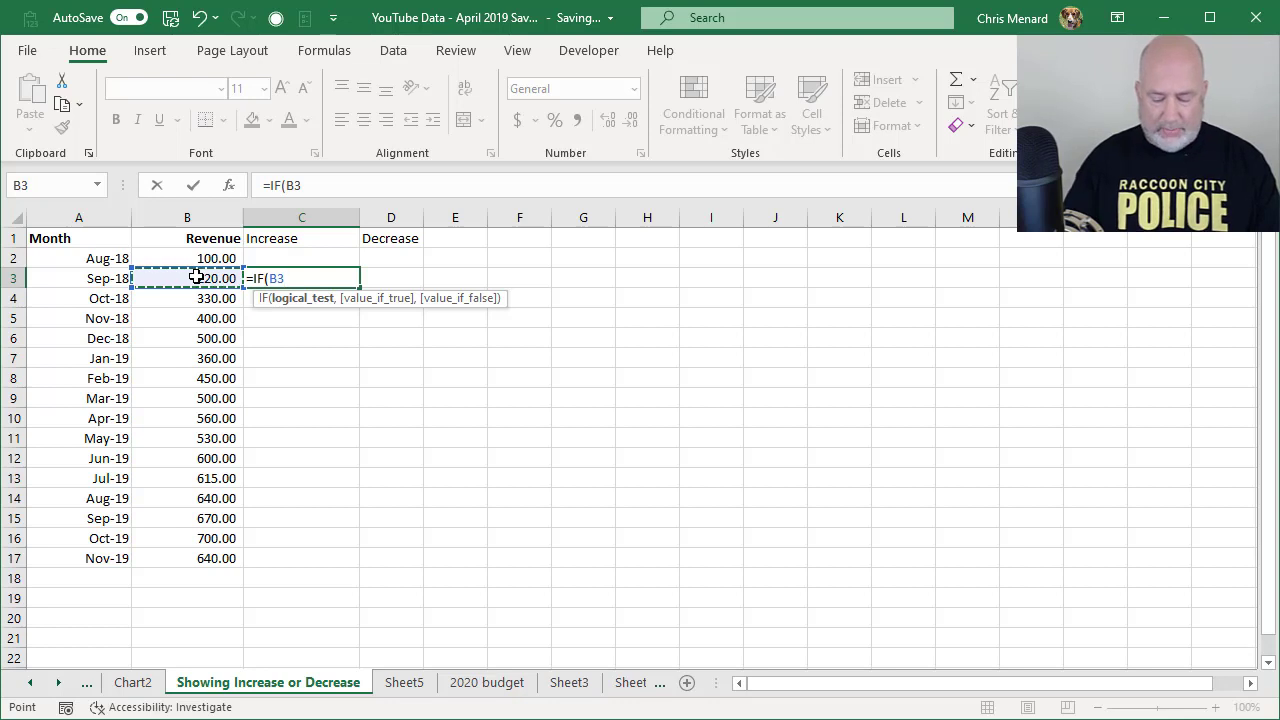
text(>)
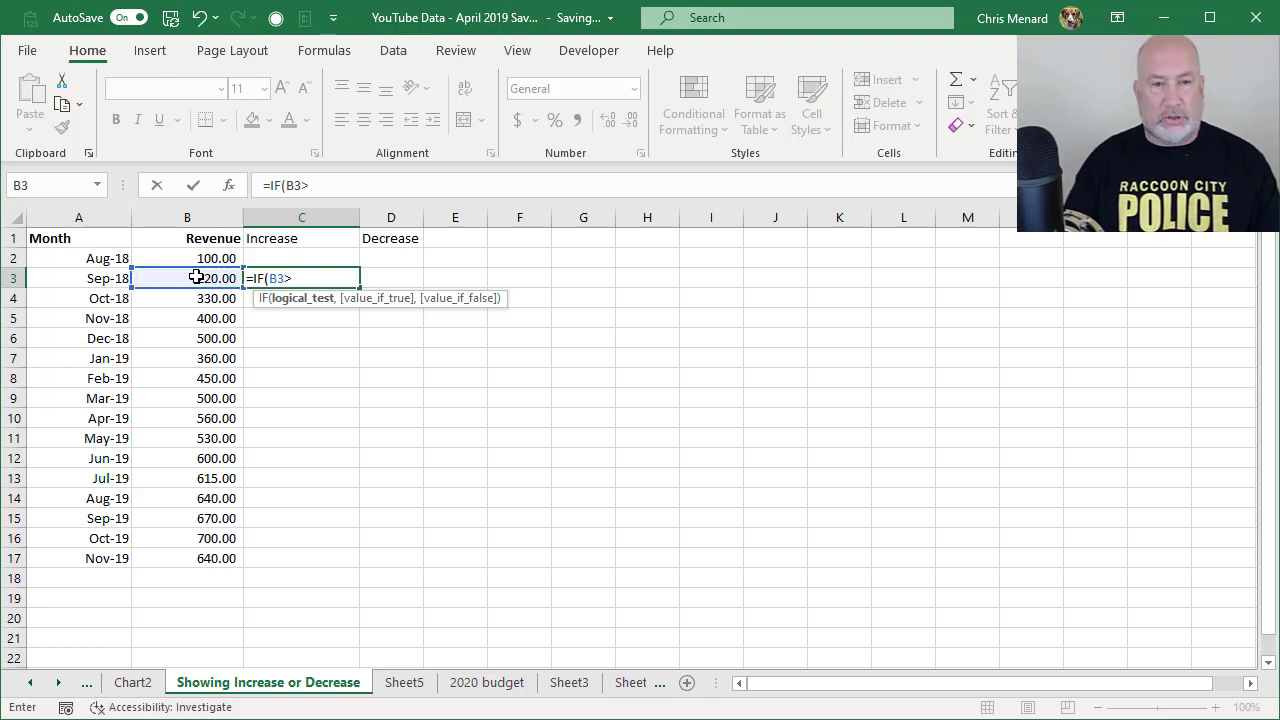
text(=B2,)
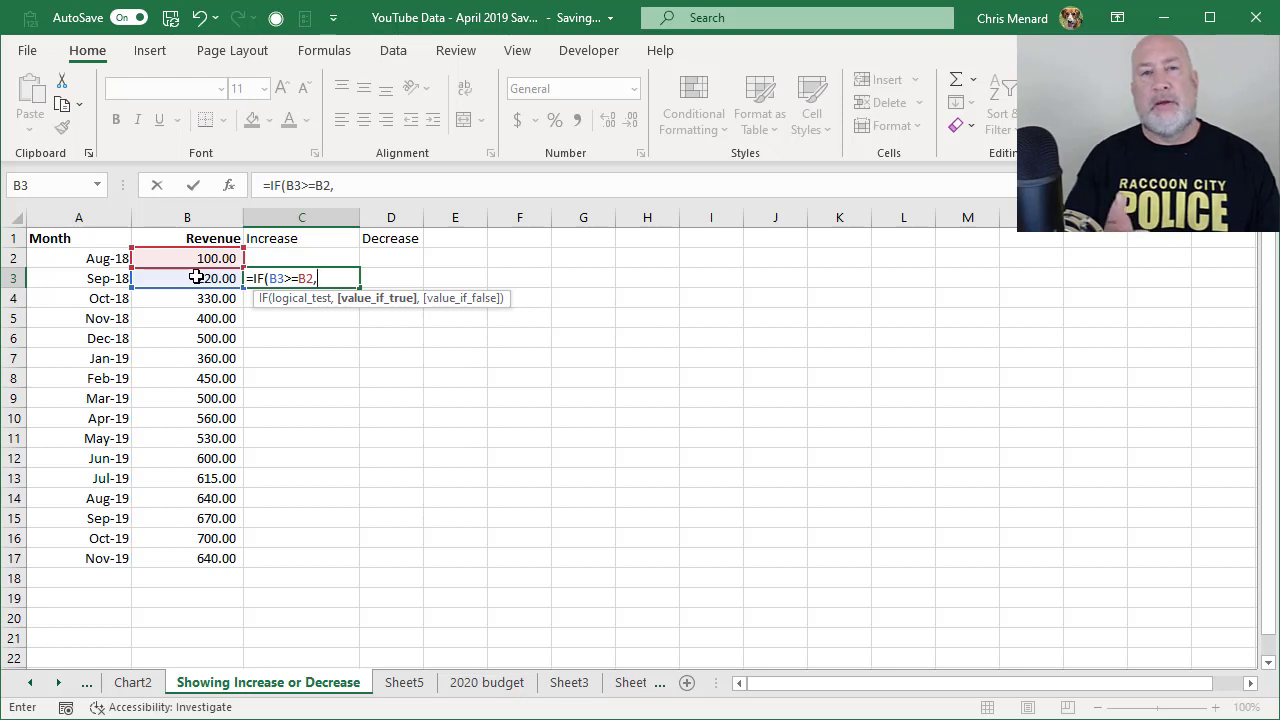
text(B3)
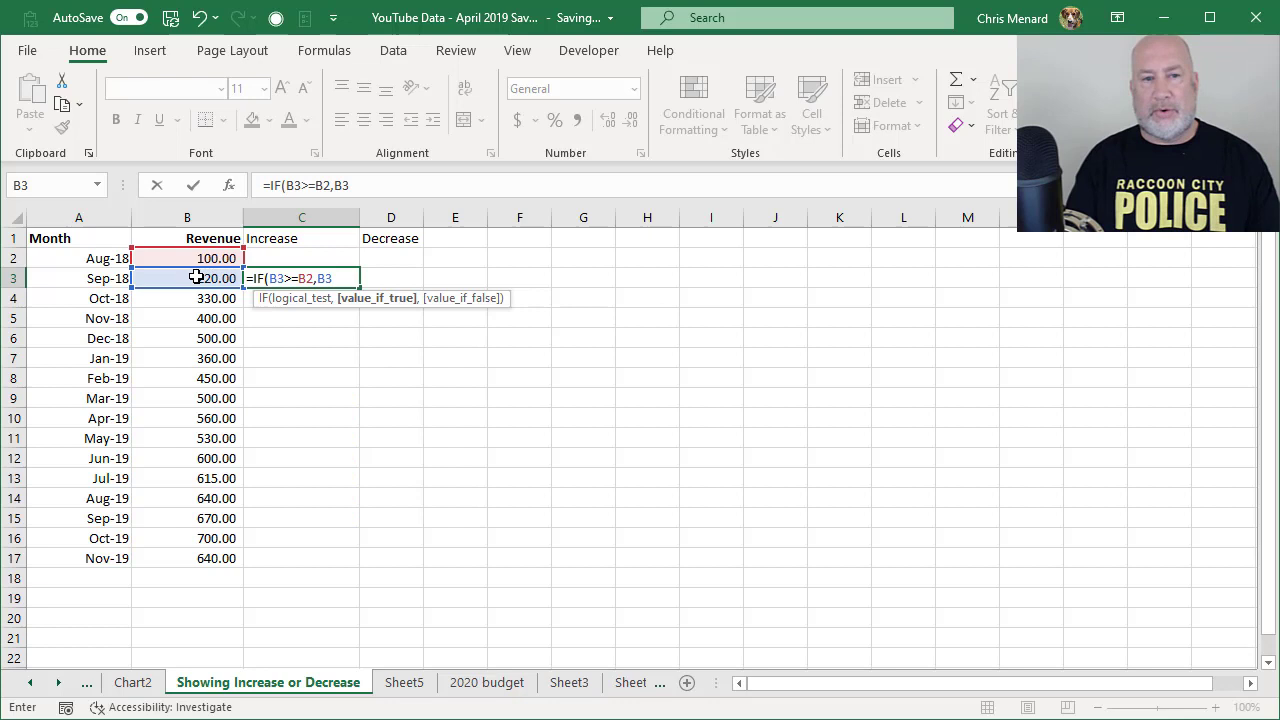
text(,)
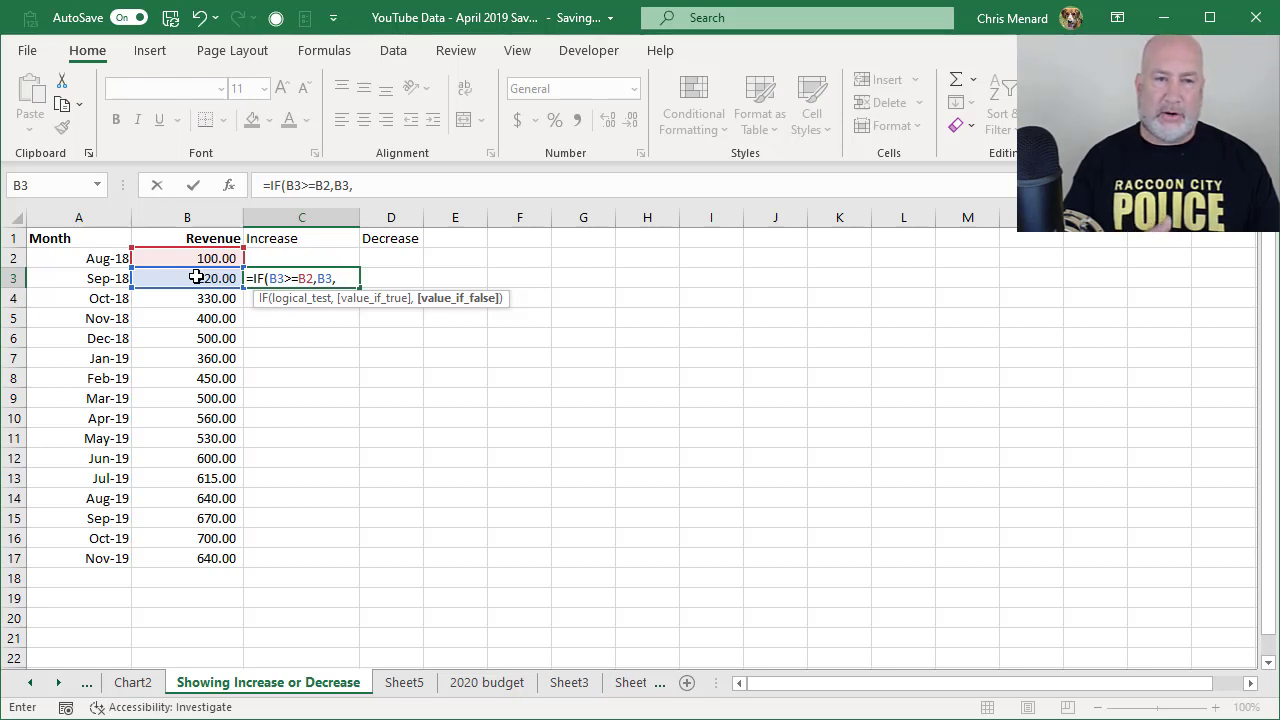
text("")
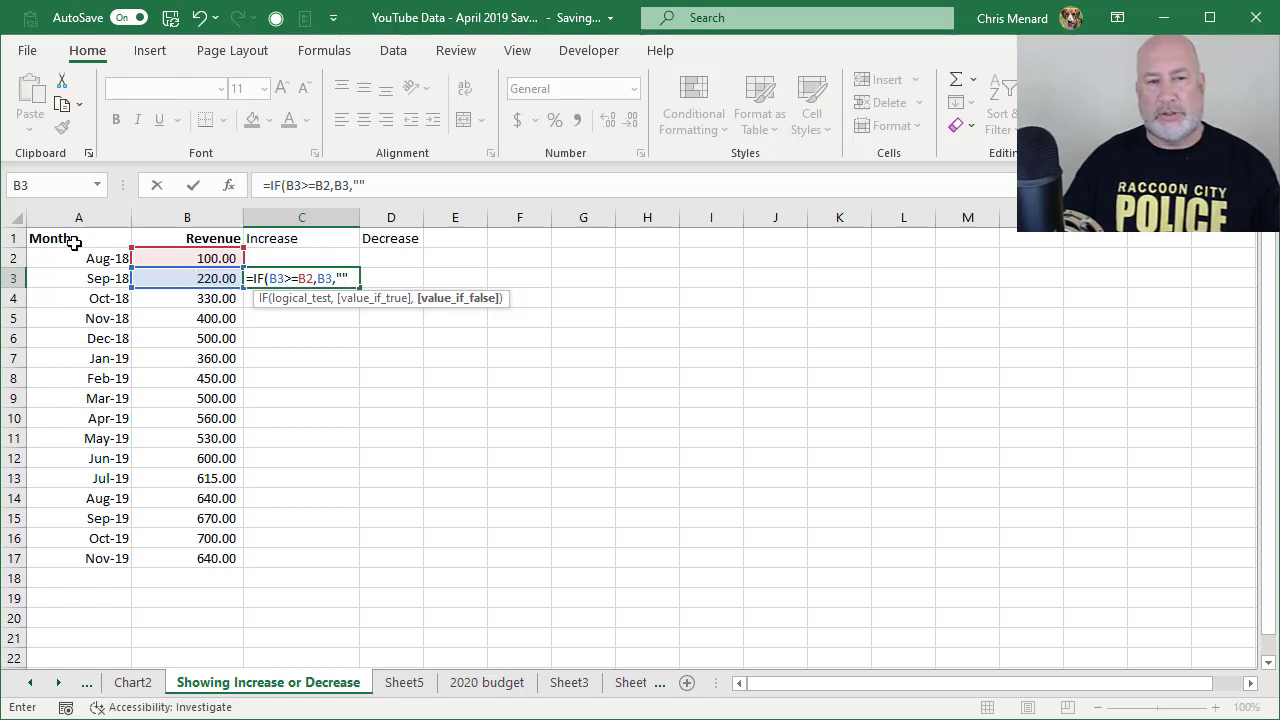
key(ctrl+Return)
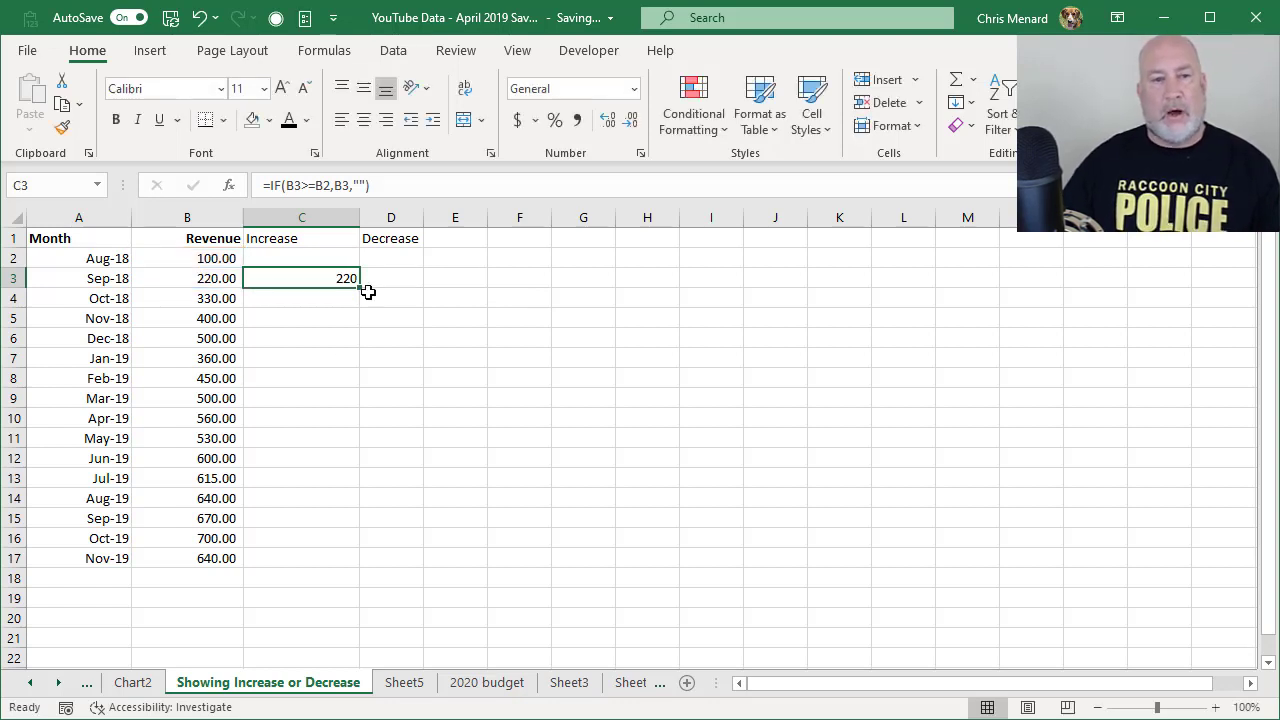
- Copy the C3 formula down, then set Nov-18 revenue to 300 and Dec-18 to 290
drag(359, 287, 362, 308)
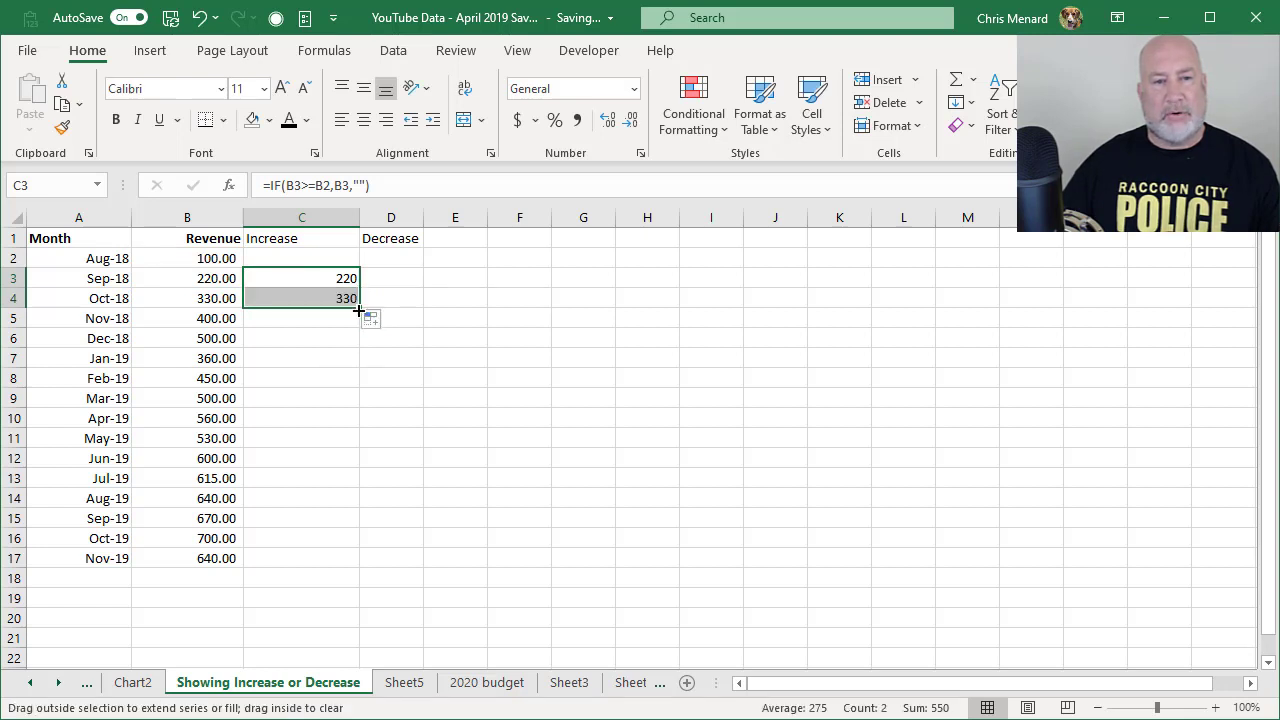
click(208, 318)
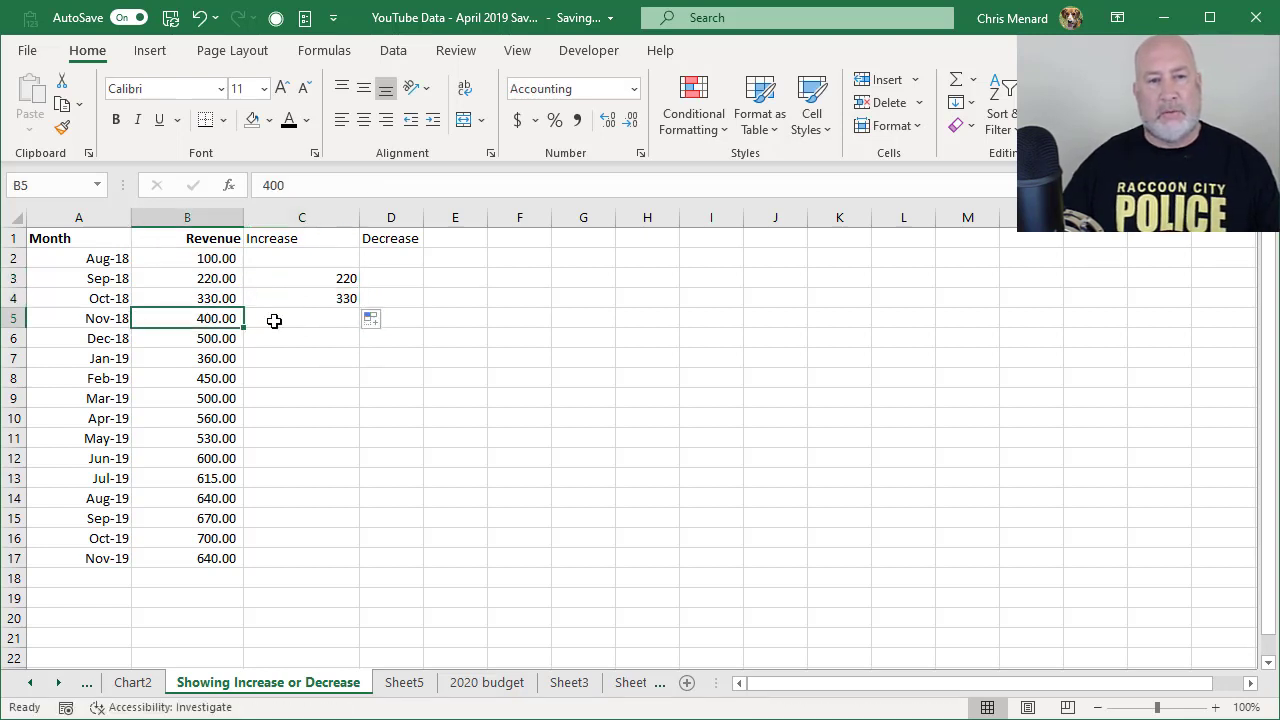
text(300)
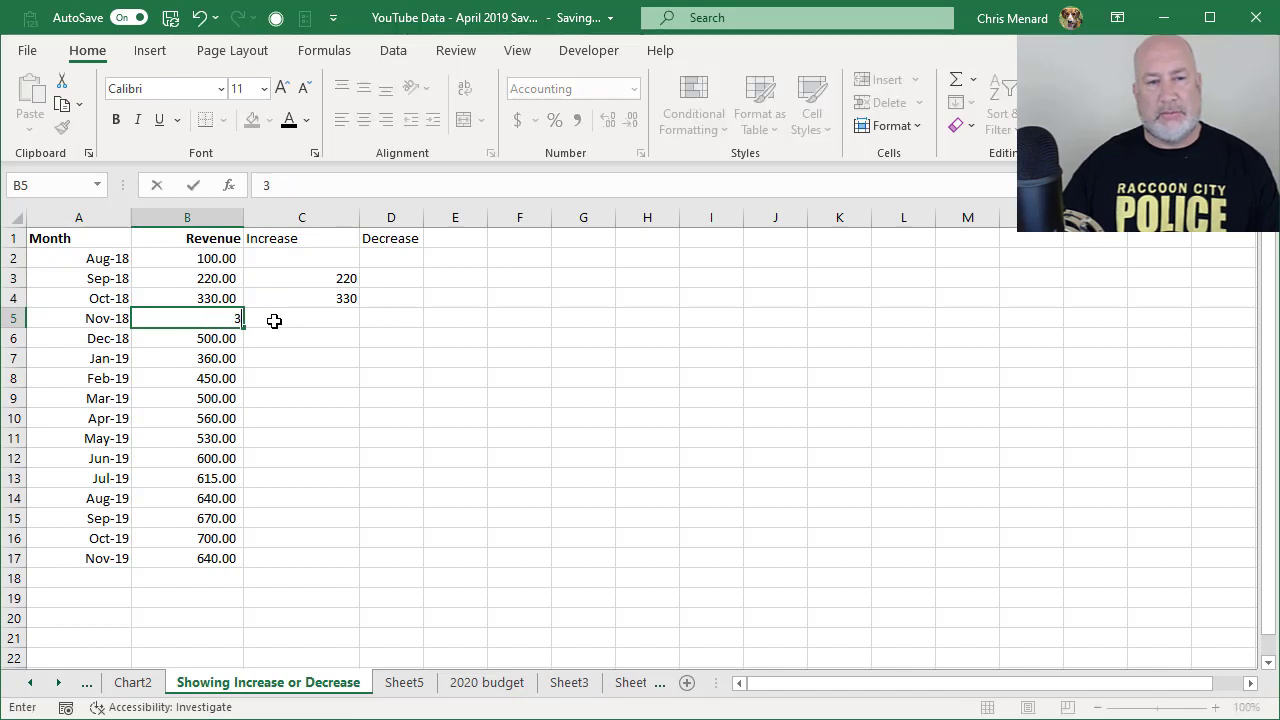
key(Return)
text(290)
key(Return)
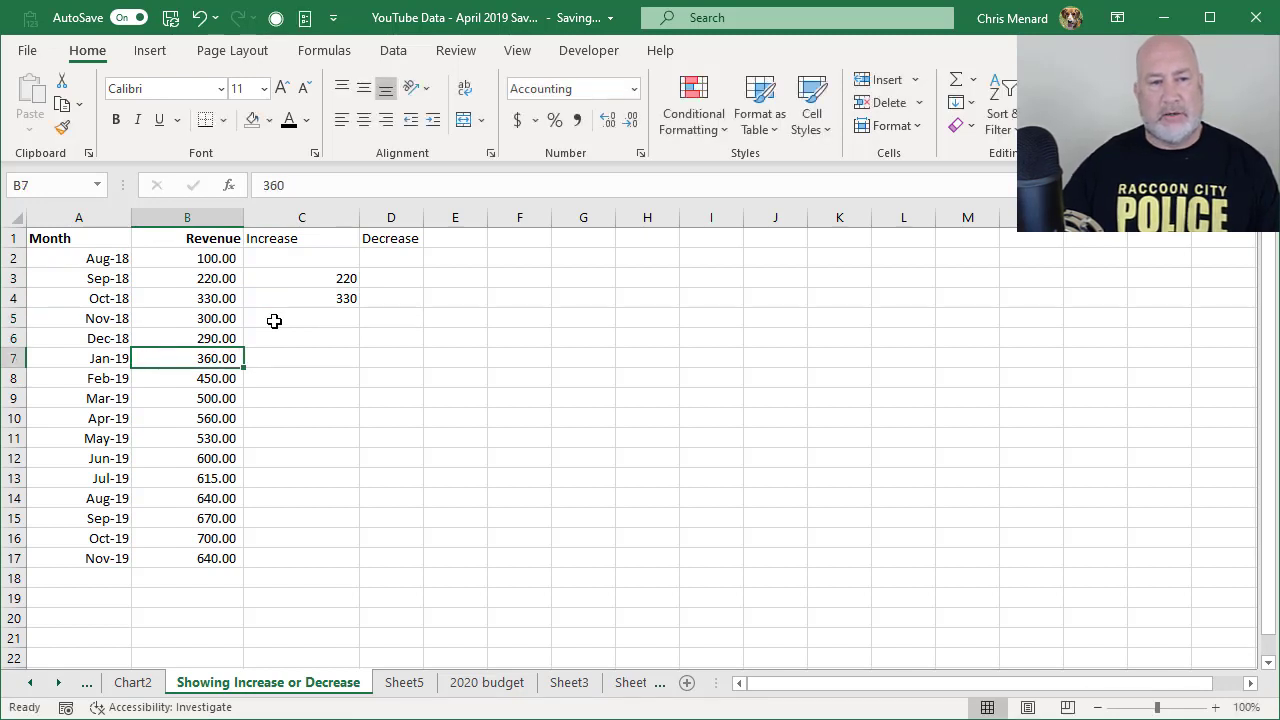
- Fill the Increase formula down through C17 and widen column D
click(332, 286)
click(346, 294)
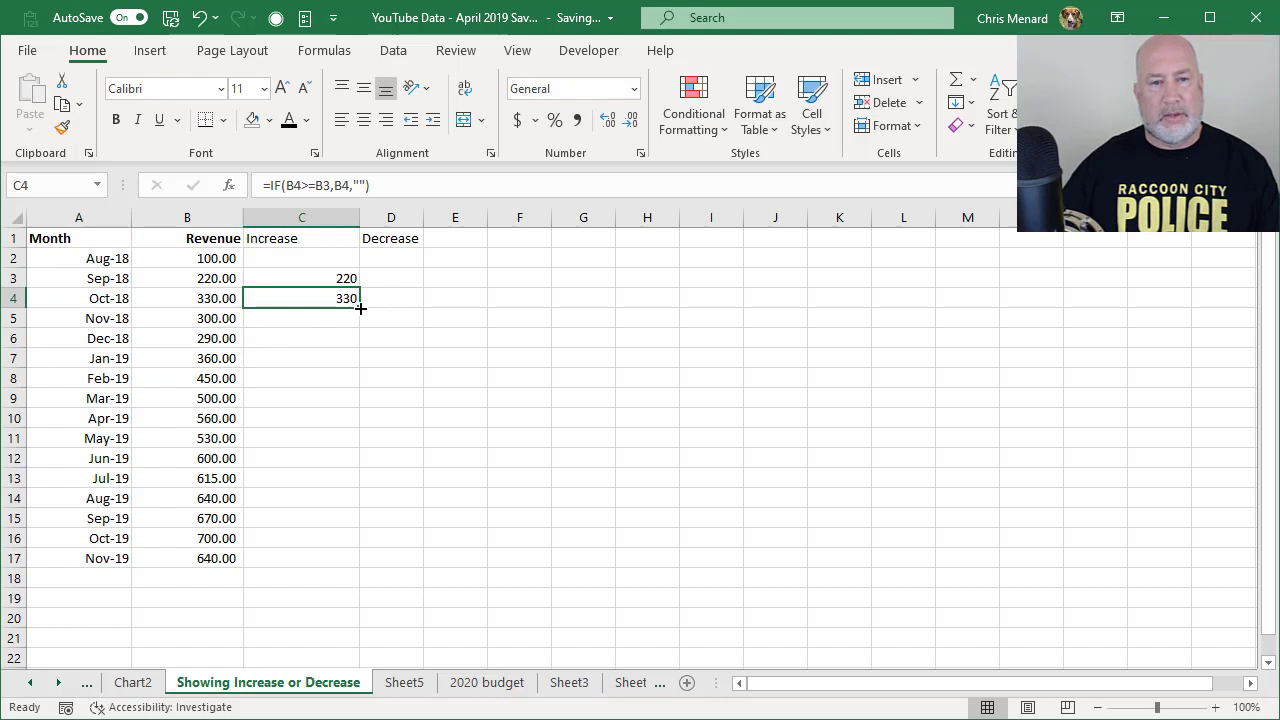
drag(360, 303, 366, 344)
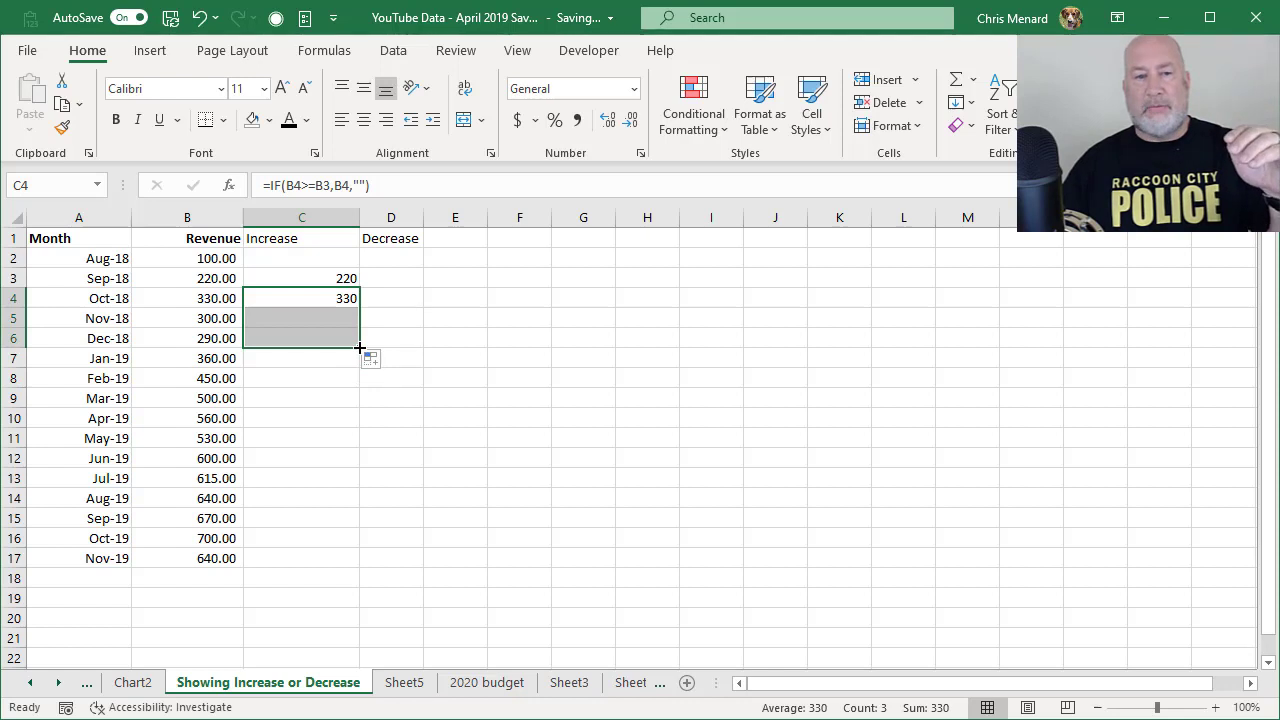
drag(360, 347, 358, 562)
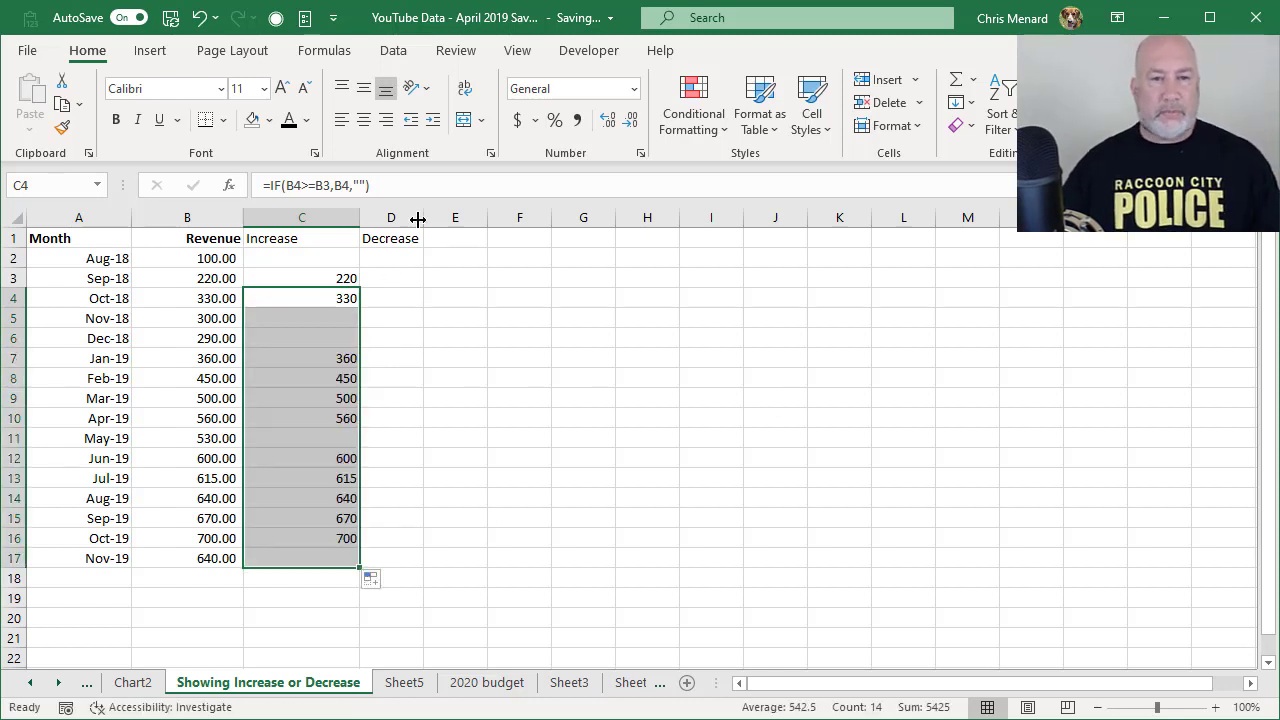
drag(423, 217, 472, 231)
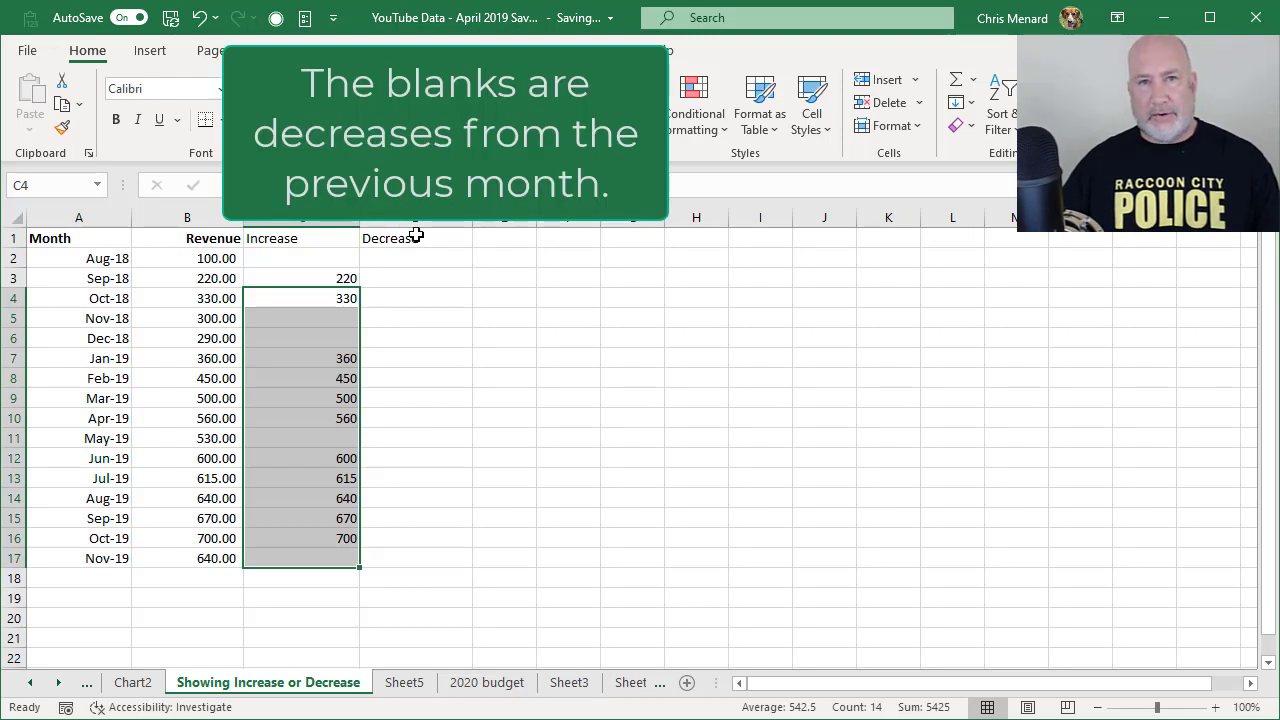
click(417, 260)
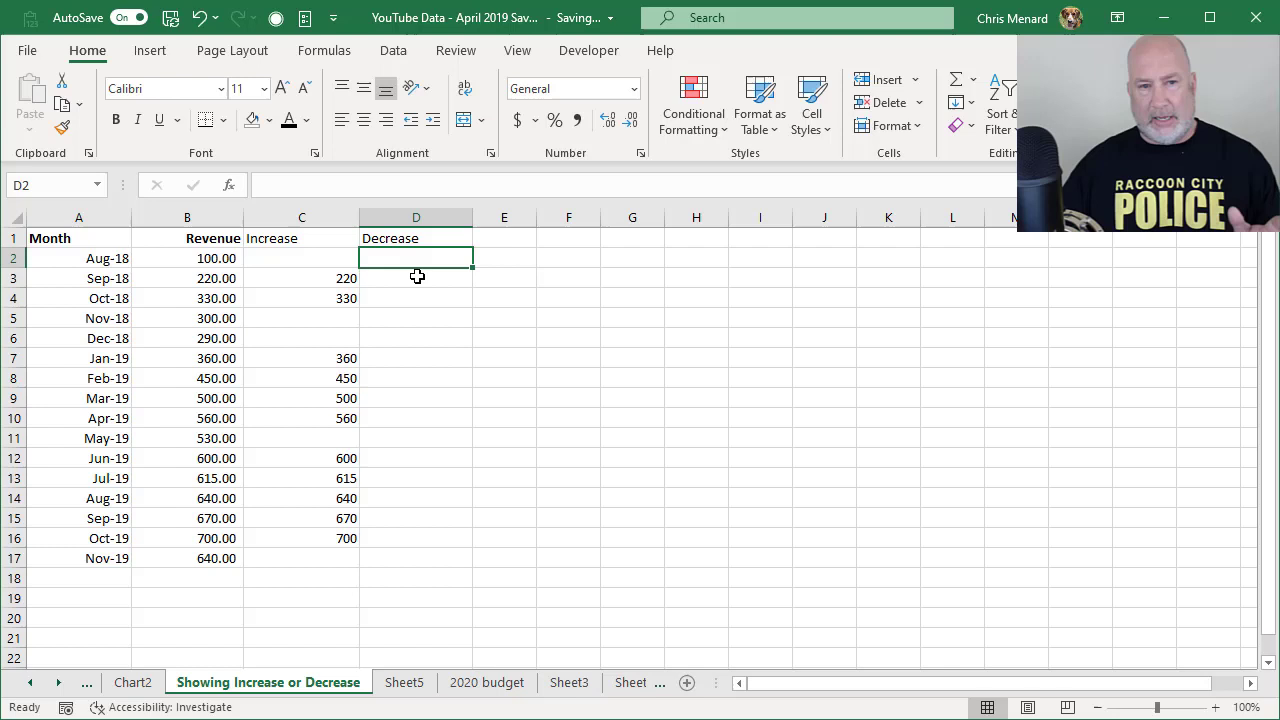
- Enter the Decrease formula =IF(B3<B2,"",B3) in D3
click(432, 281)
text(=fi)
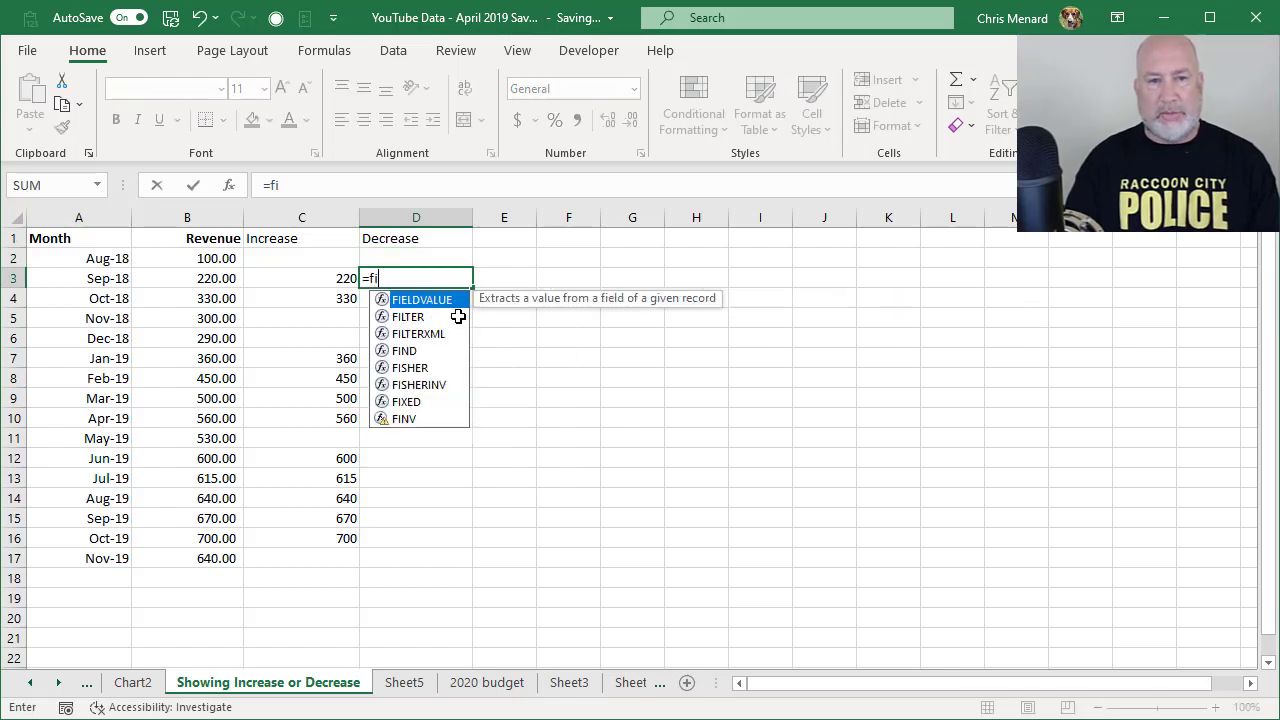
key(BackSpace)
key(BackSpace)
text(if)
key(Tab)
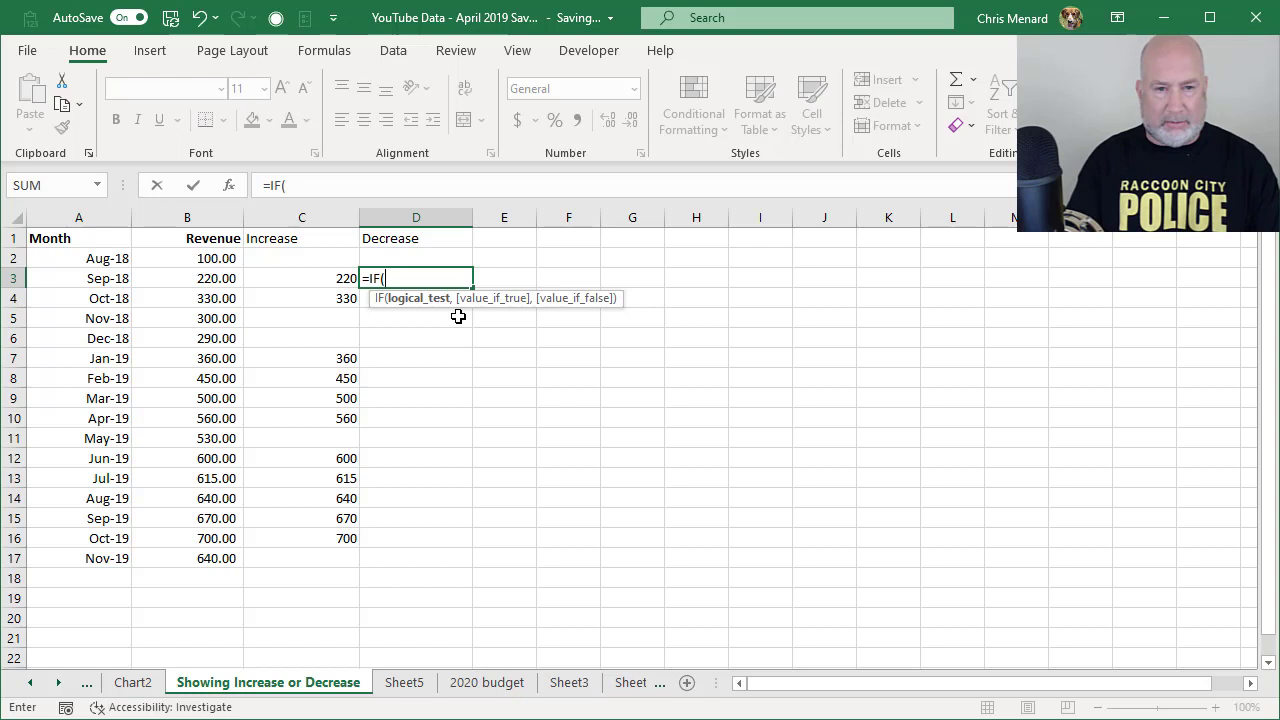
text(B3)
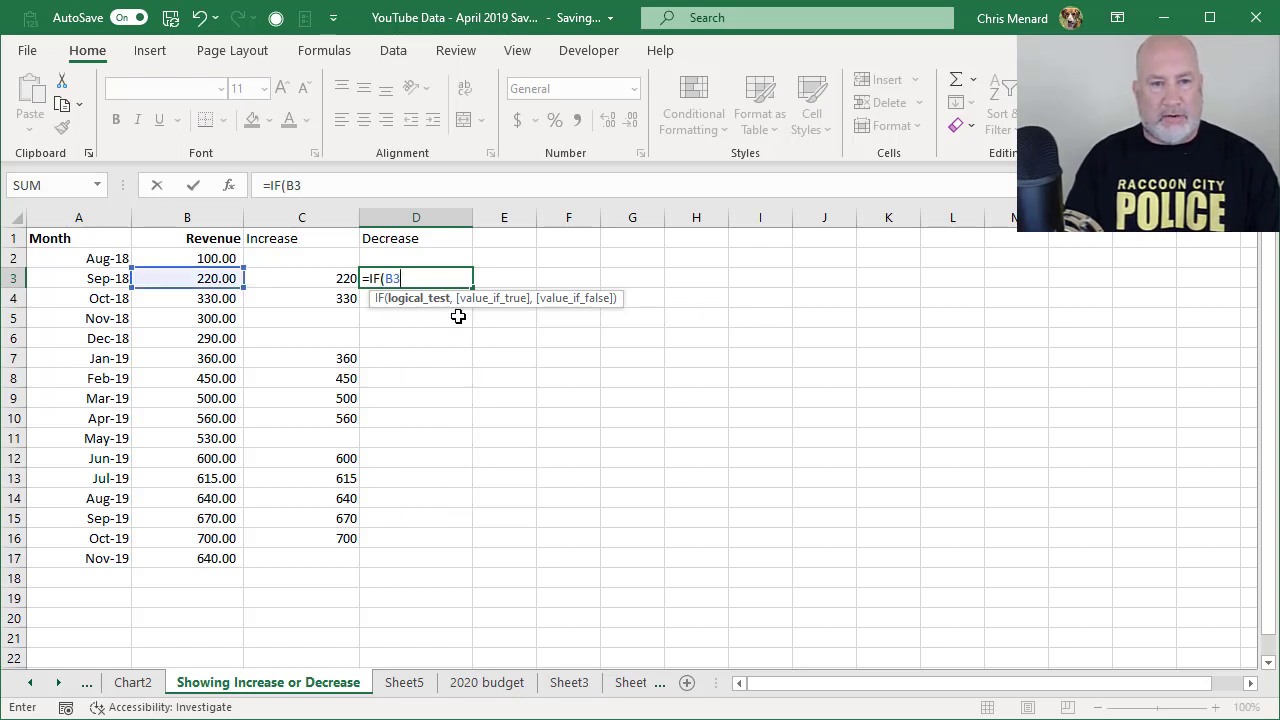
text(<)
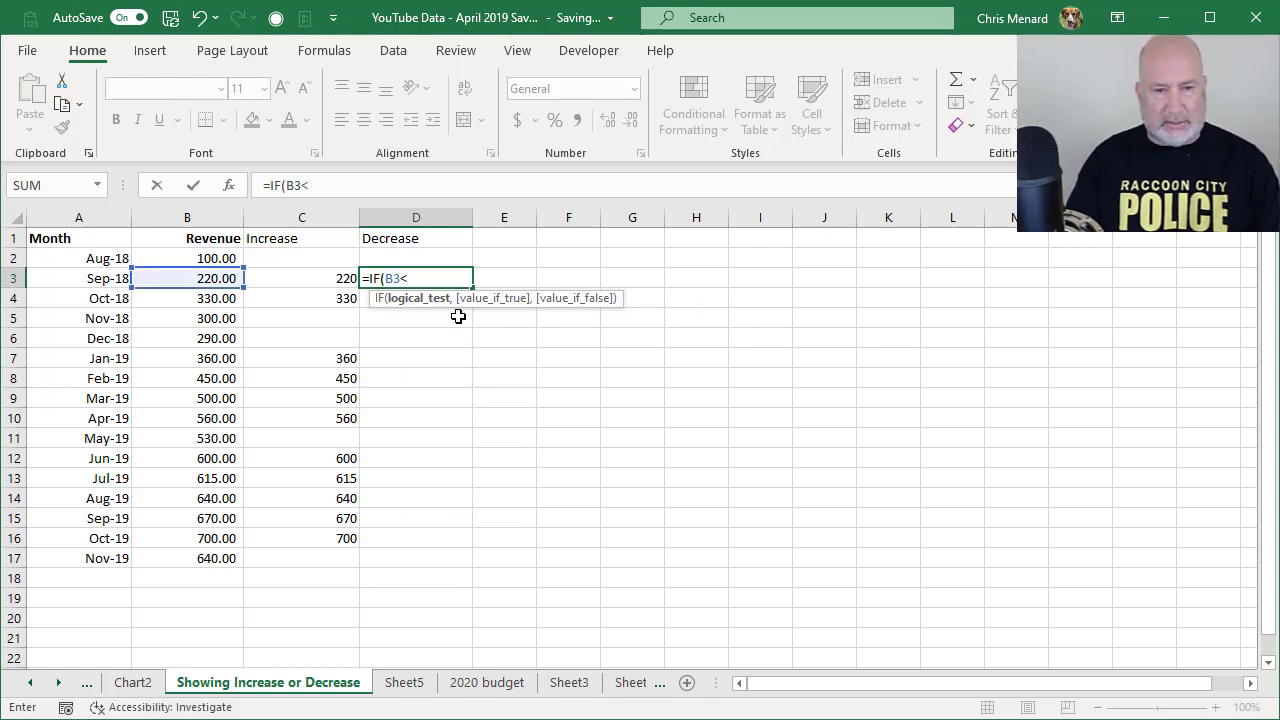
text(b2,)
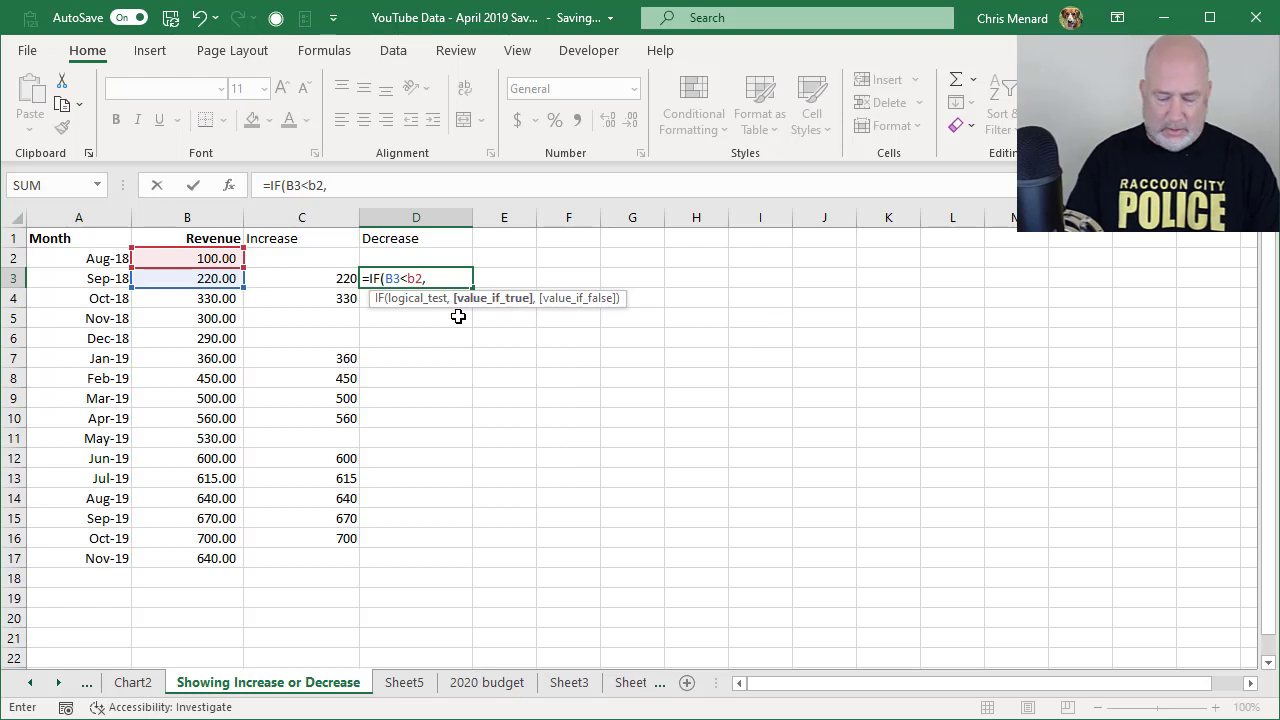
text("",B)
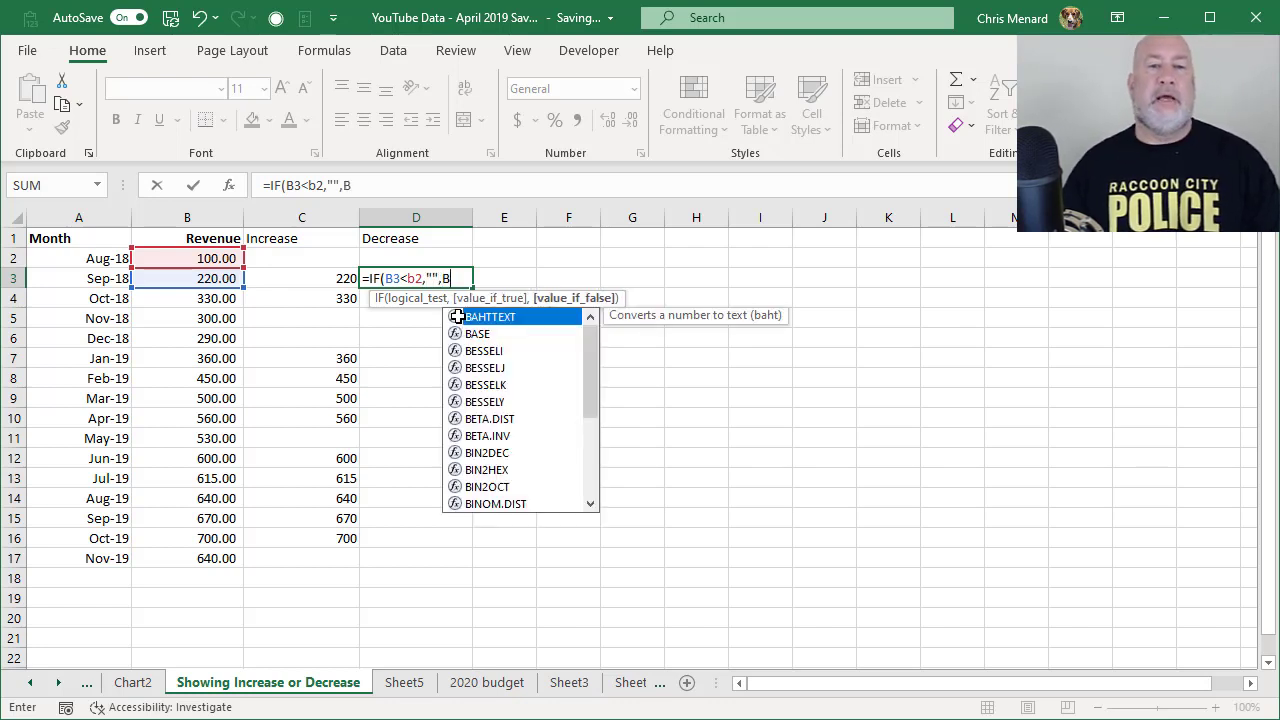
text(3)
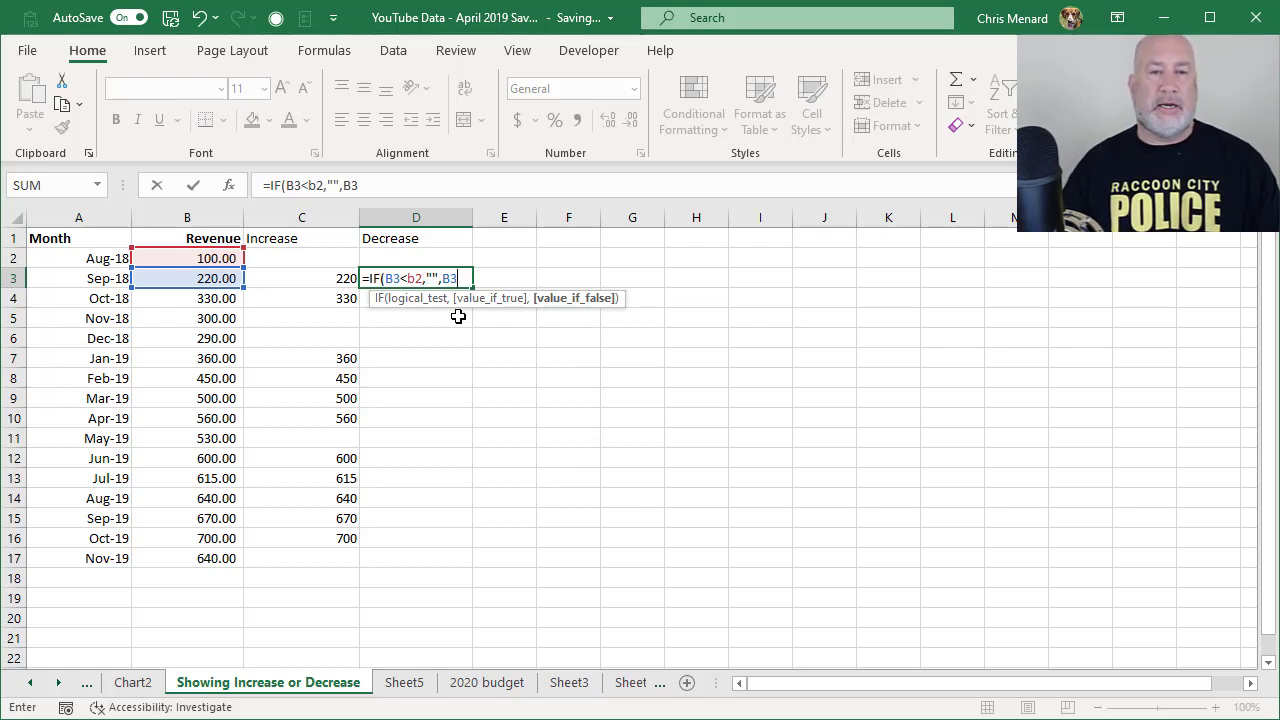
key(ctrl+Return)
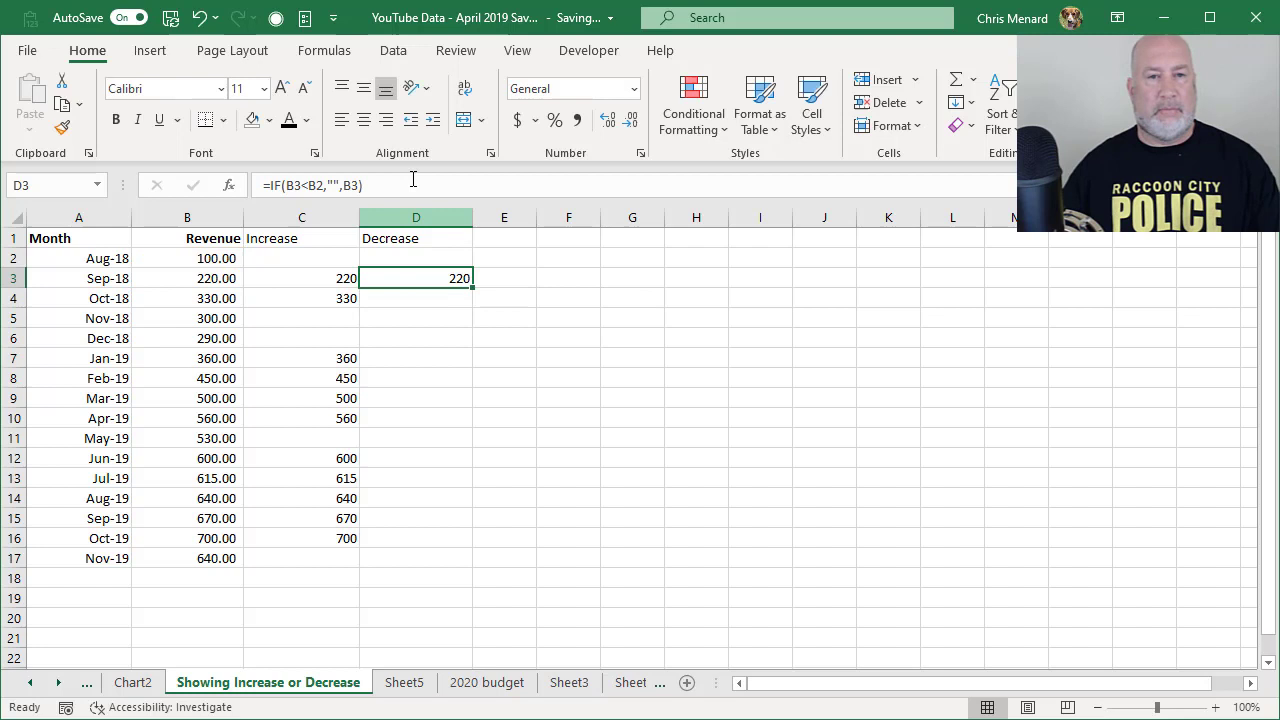
- Correct the D3 condition to B3>B2 and fill the formula down to D17
click(303, 185)
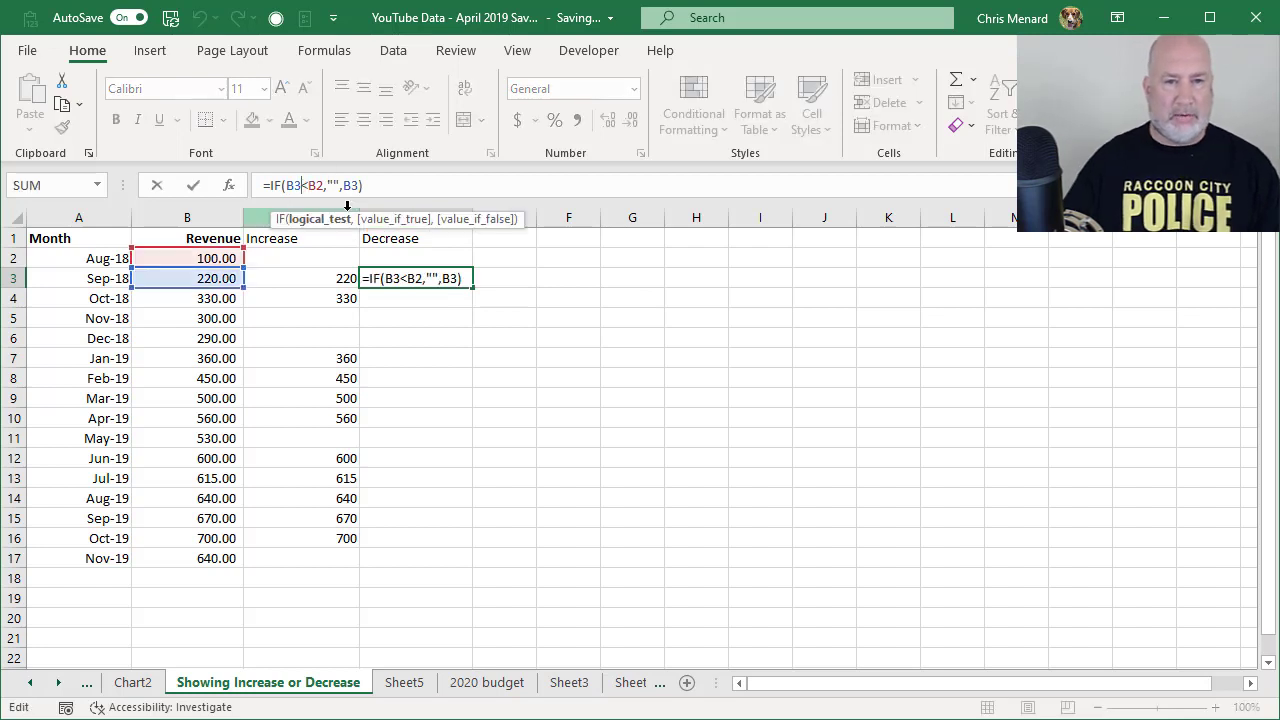
key(Delete)
text(>)
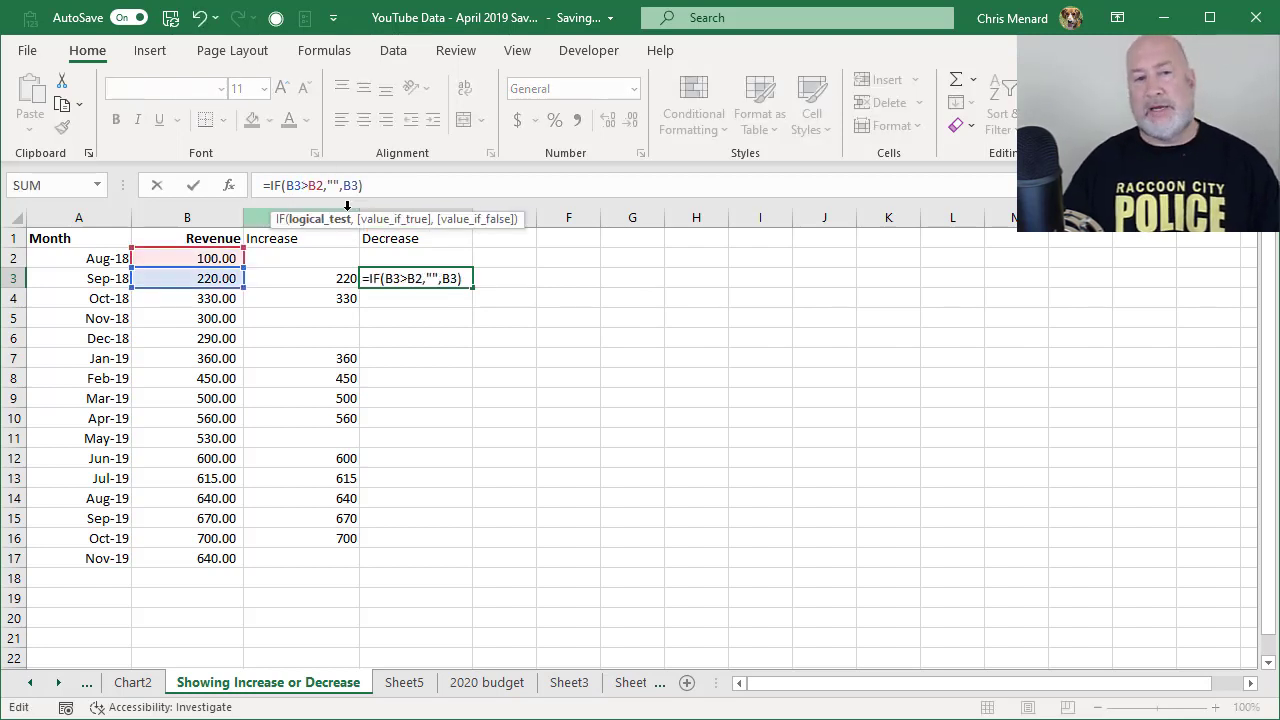
key(ctrl+Return)
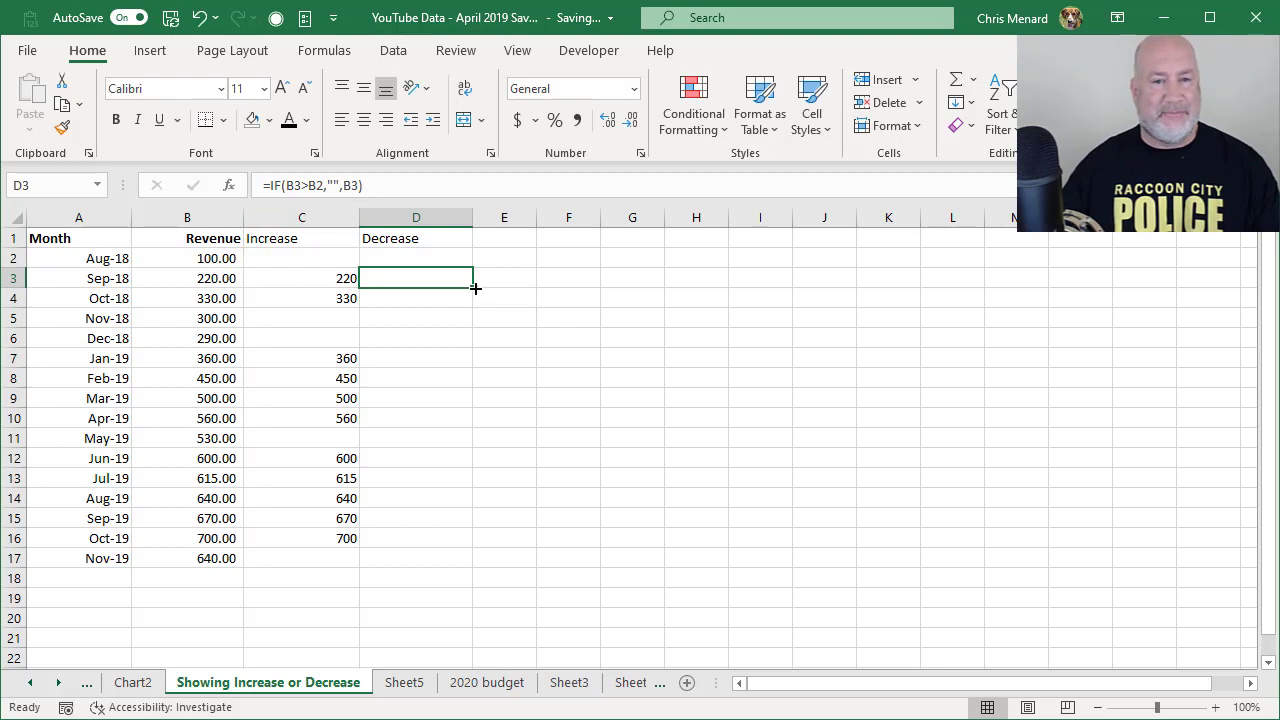
drag(475, 288, 471, 560)
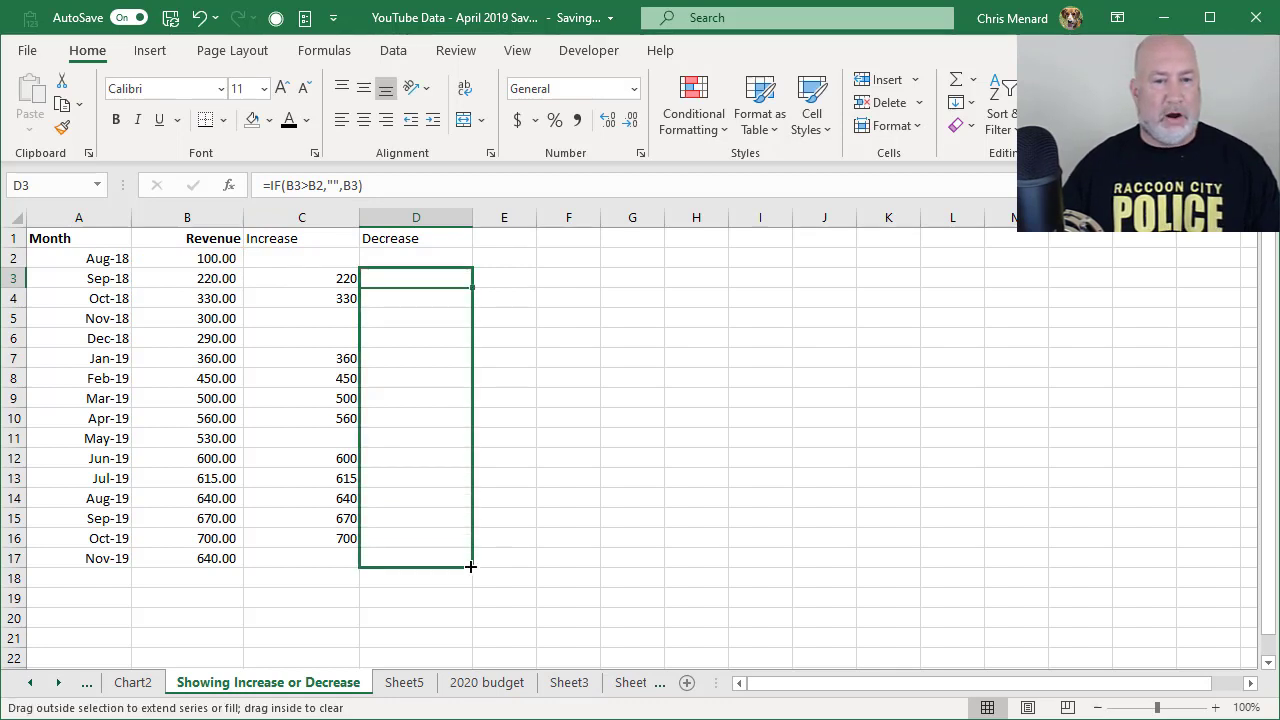
drag(470, 566, 470, 566)
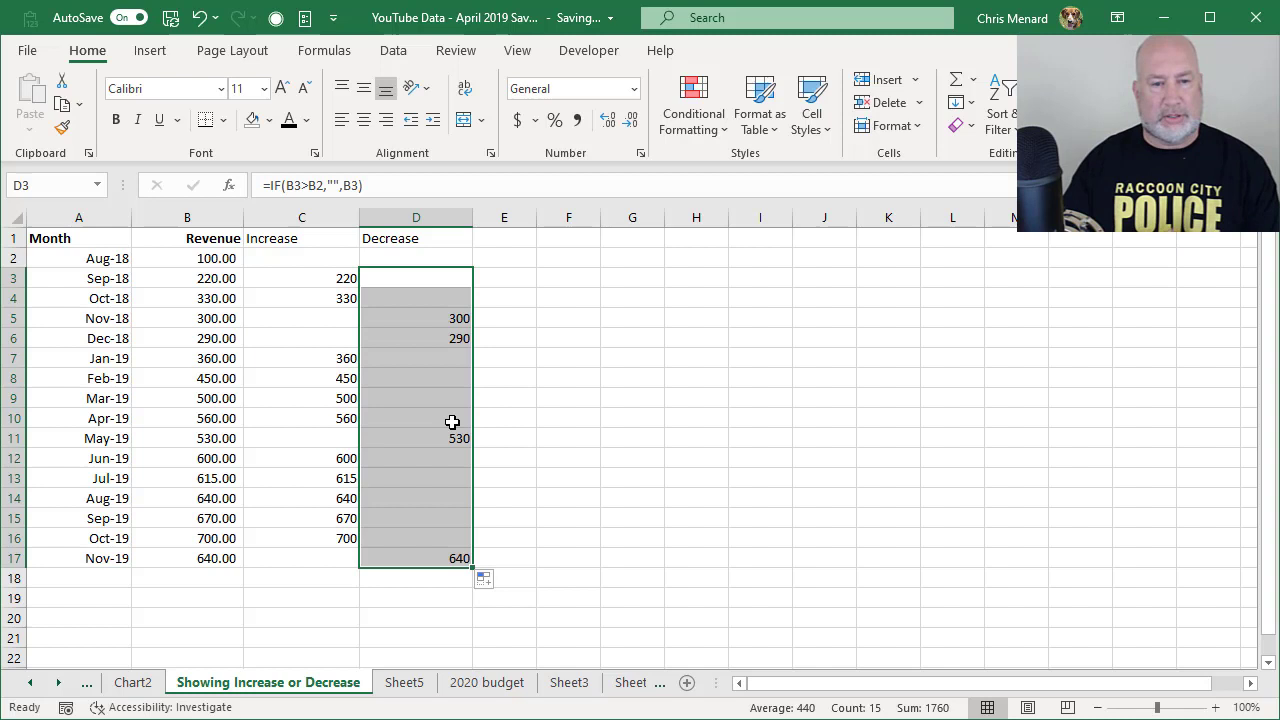
- Enter 100 in C2 as the Aug-18 Increase value
click(320, 258)
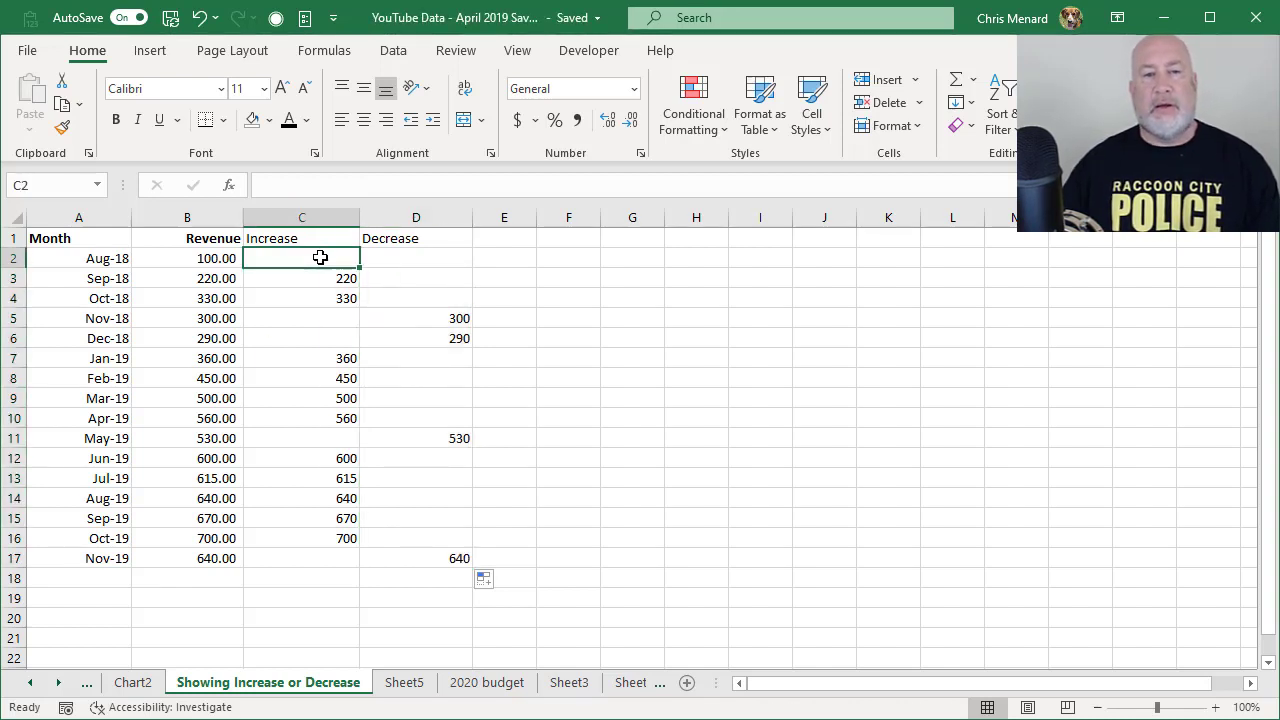
click(103, 266)
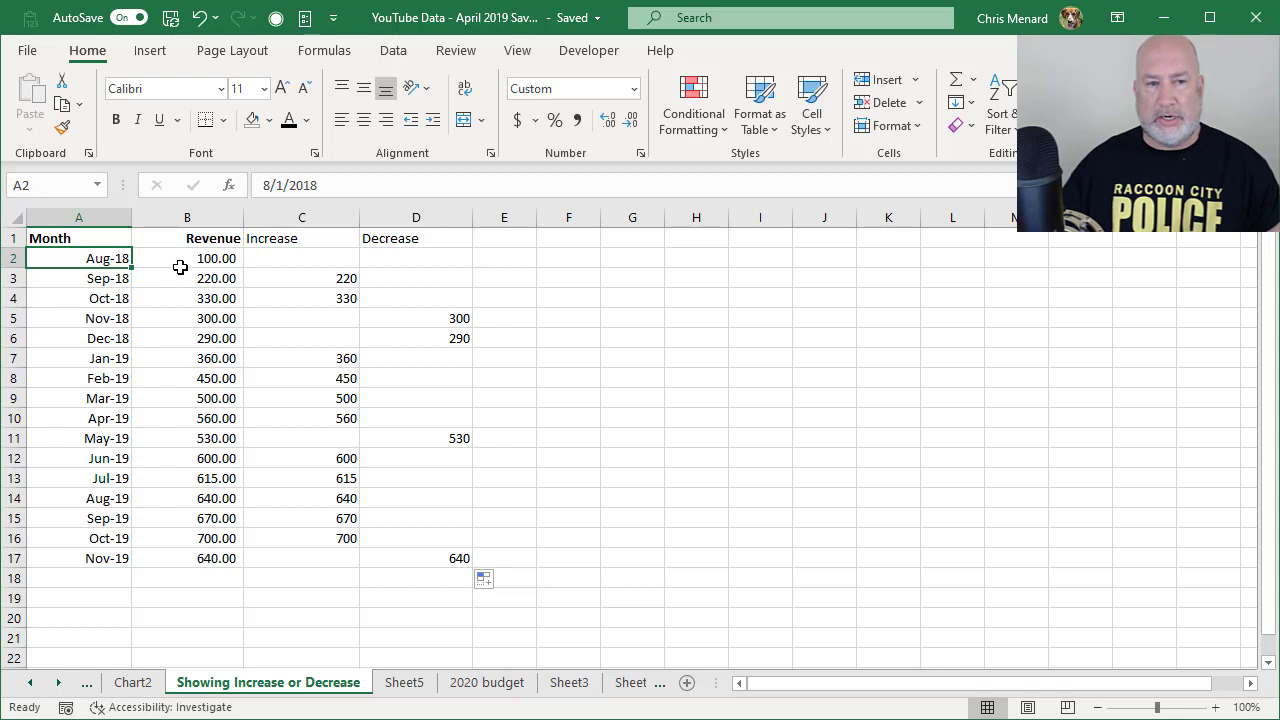
click(297, 262)
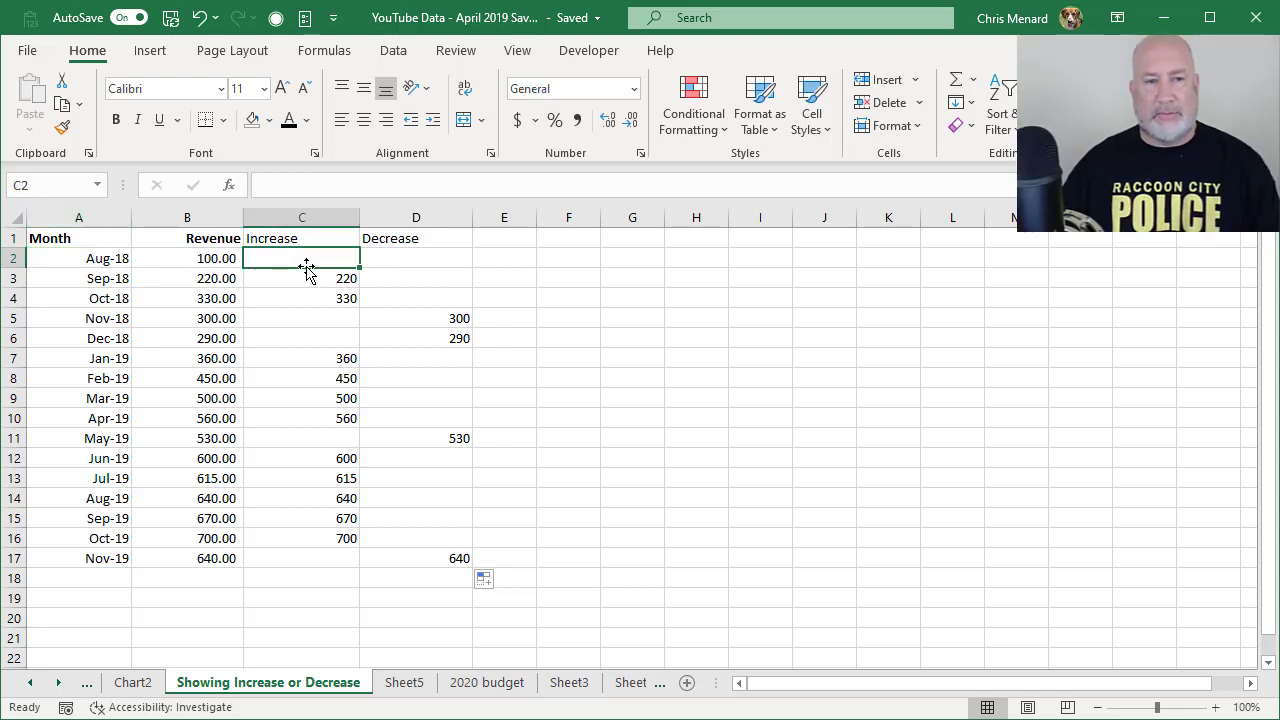
text(100)
key(Return)
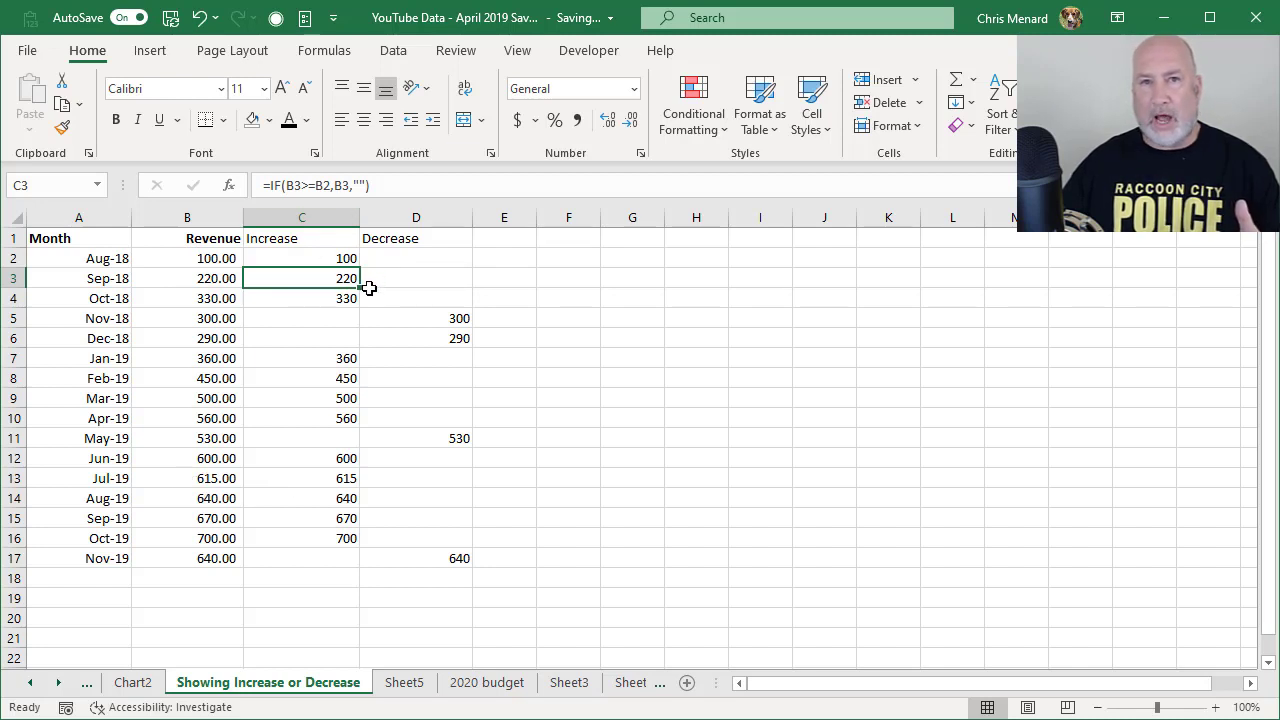
- Select the Month, Increase and Decrease data and pick Stacked Column from Recommended Charts
drag(104, 243, 106, 557)
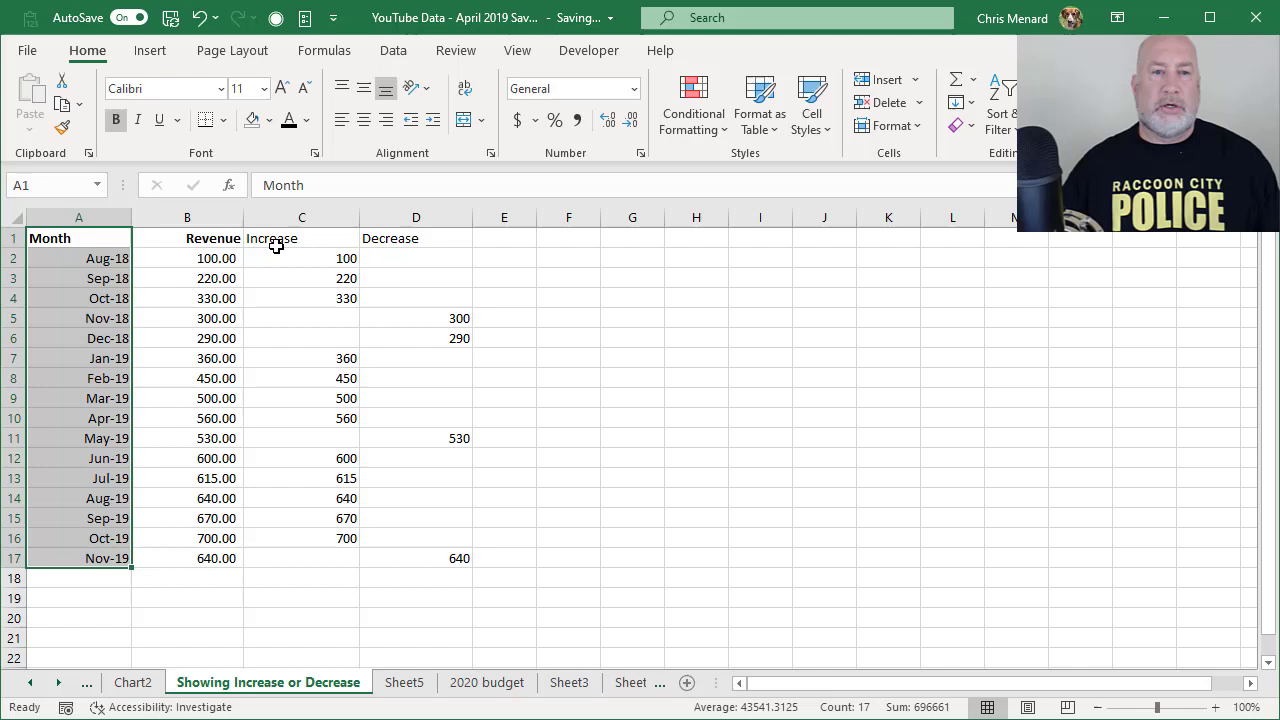
drag(274, 243, 425, 563)
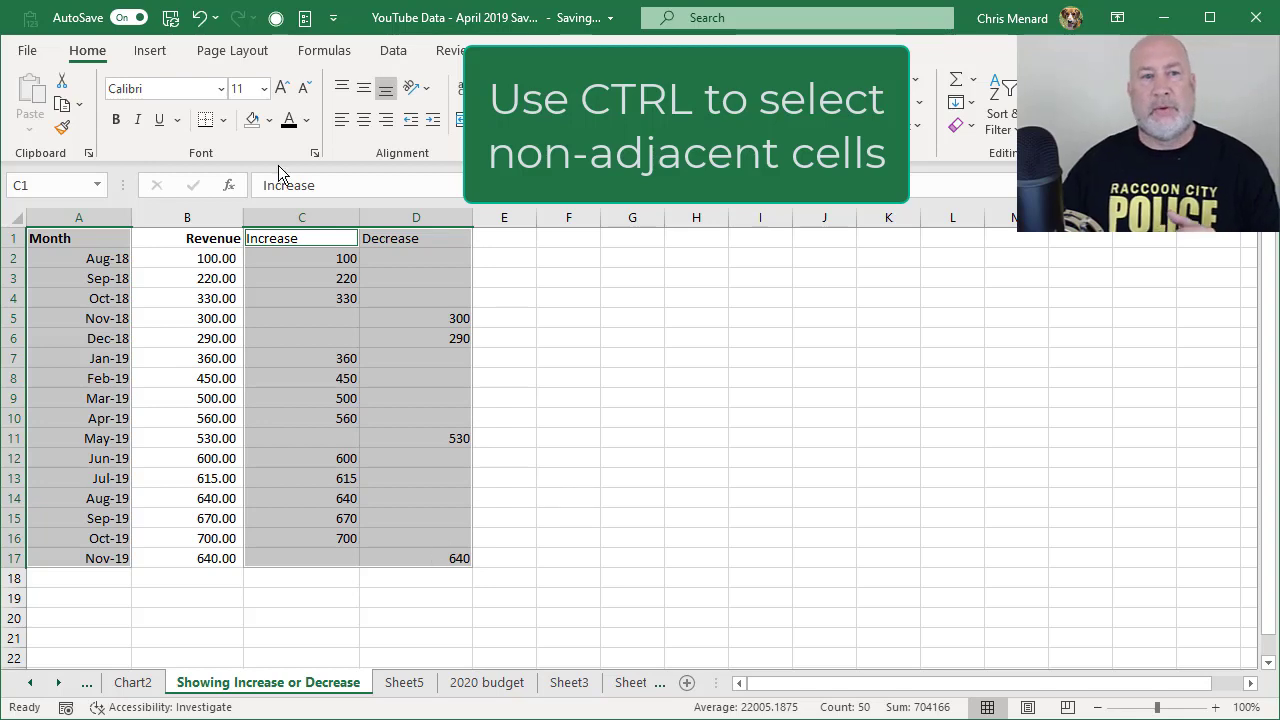
click(152, 50)
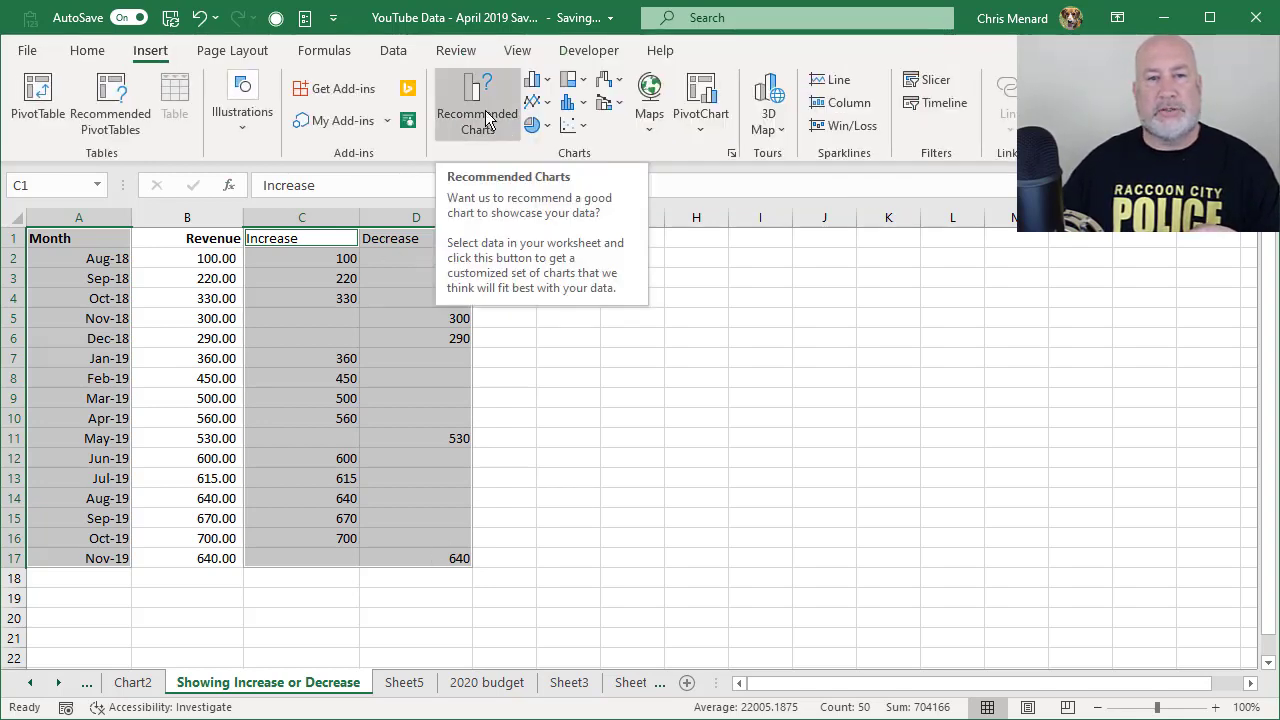
click(487, 120)
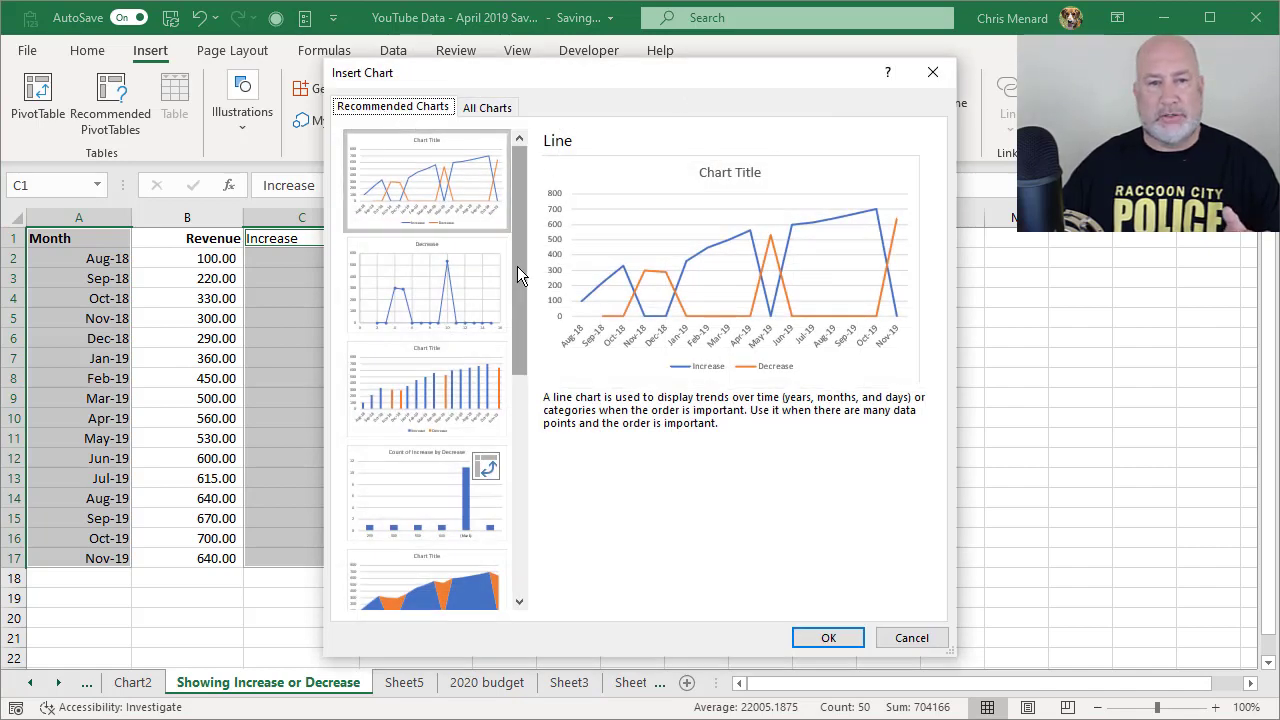
scroll(518, 300, down, 3)
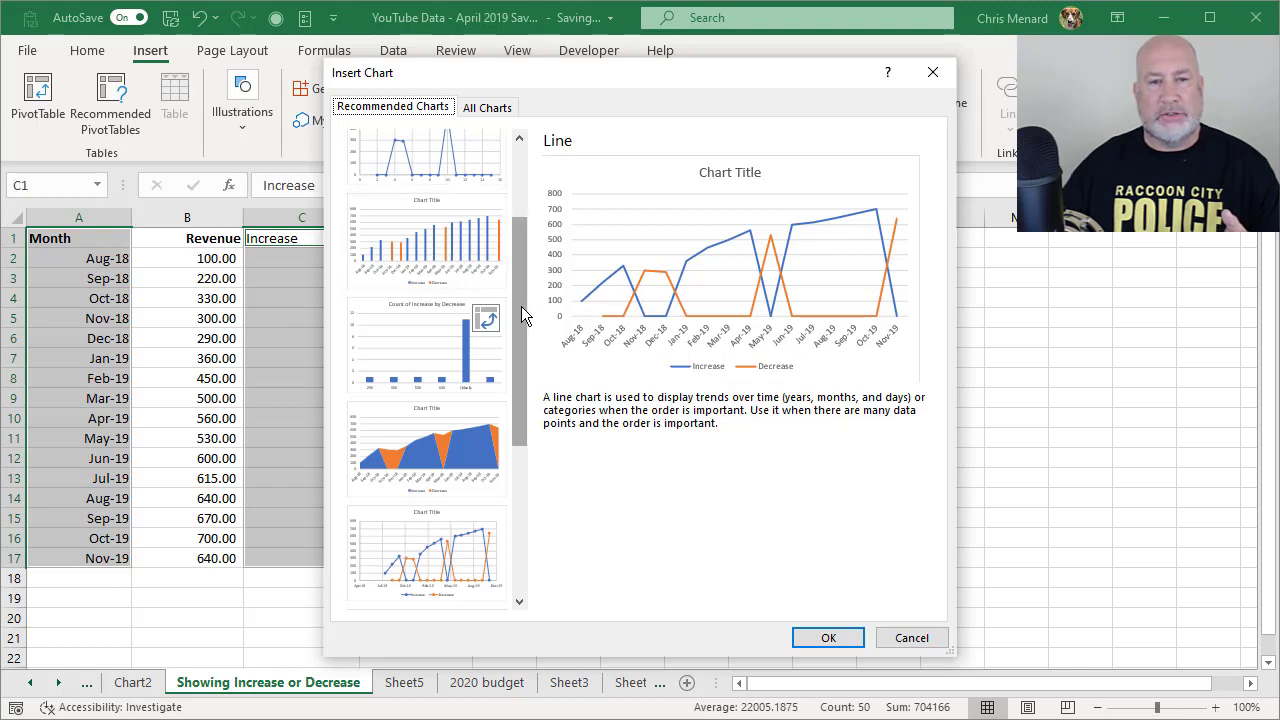
scroll(521, 306, up, 2)
scroll(521, 306, down, 2)
click(429, 273)
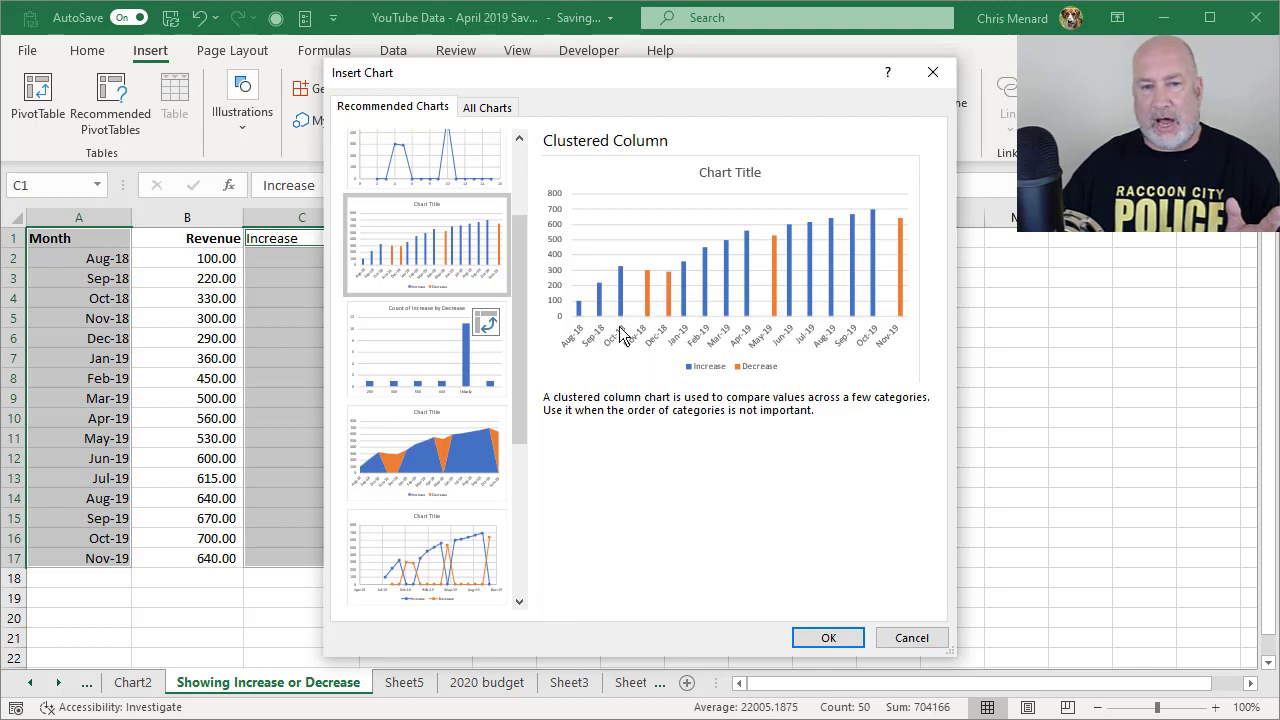
drag(527, 386, 515, 525)
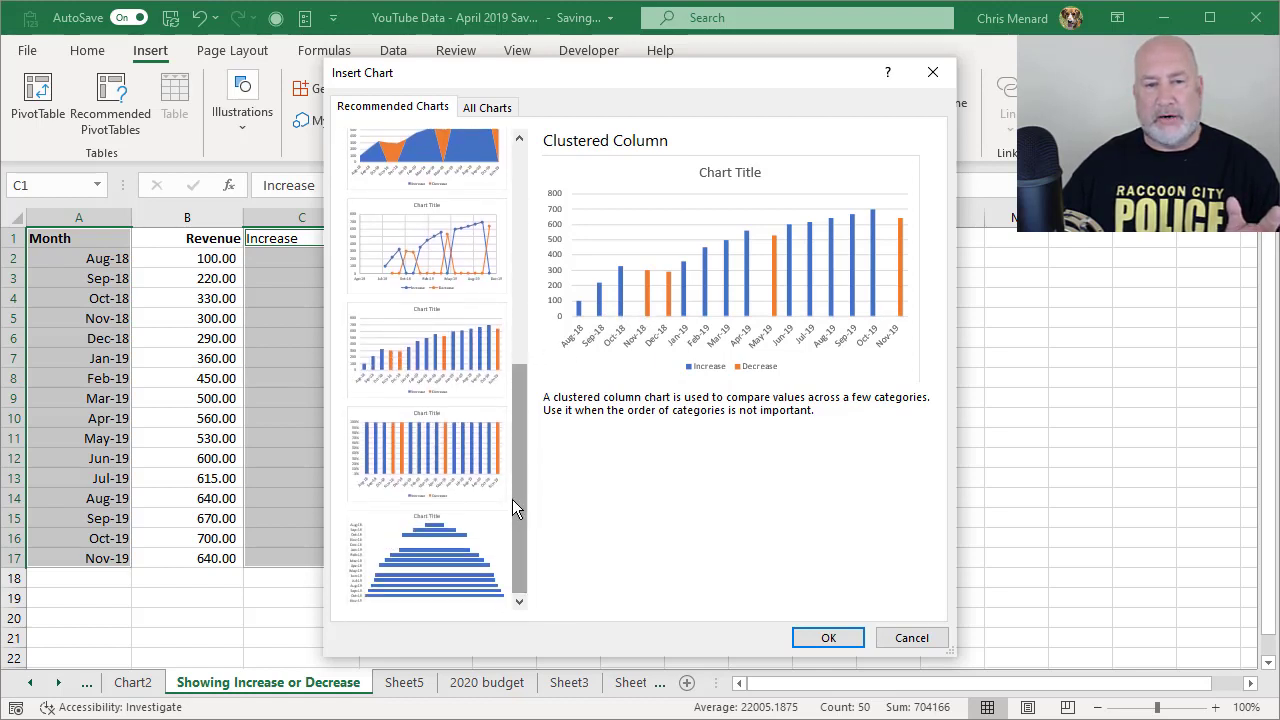
click(443, 370)
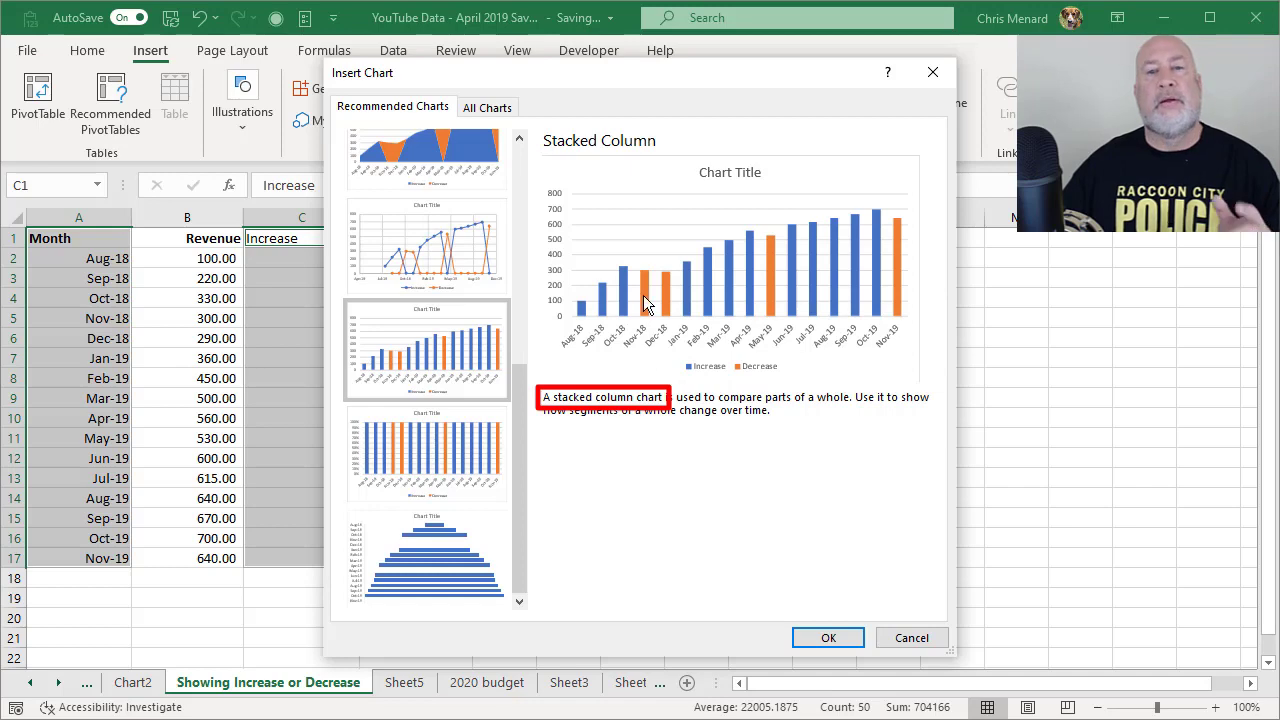
- Insert the stacked column chart, move it up beside the data, and enlarge it across columns C–L
click(826, 642)
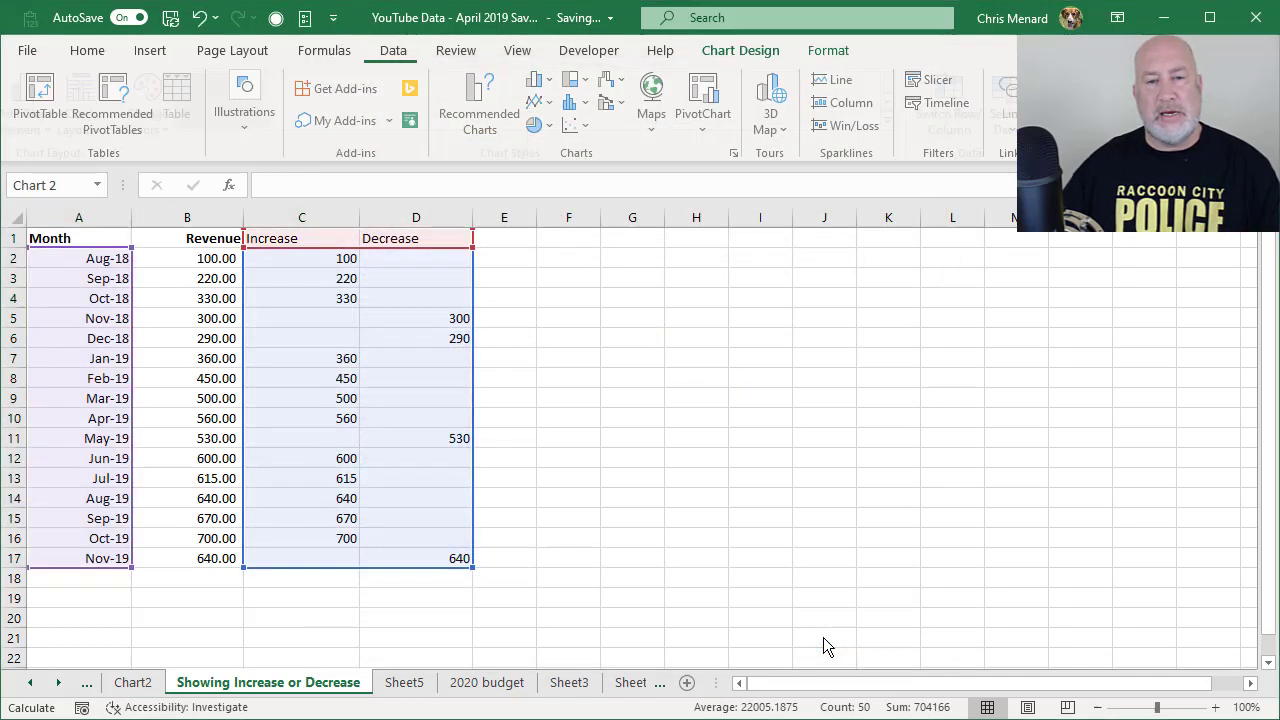
drag(740, 349, 589, 271)
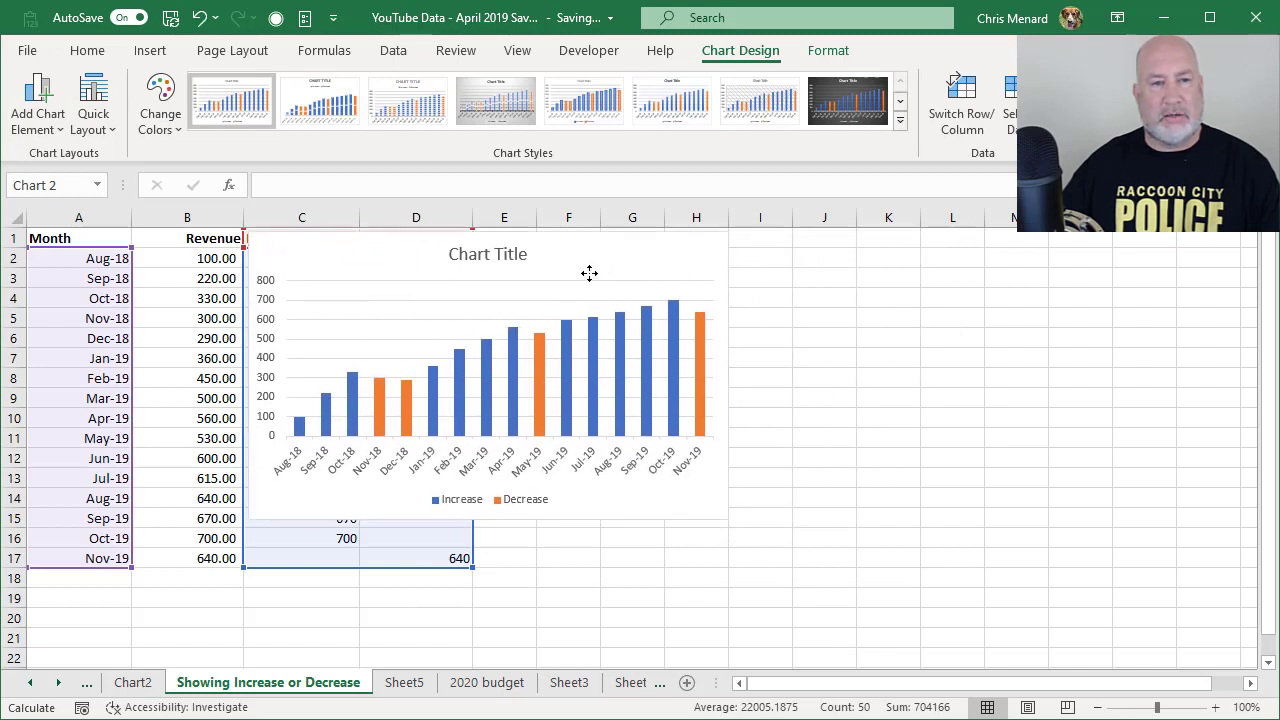
drag(727, 518, 1047, 641)
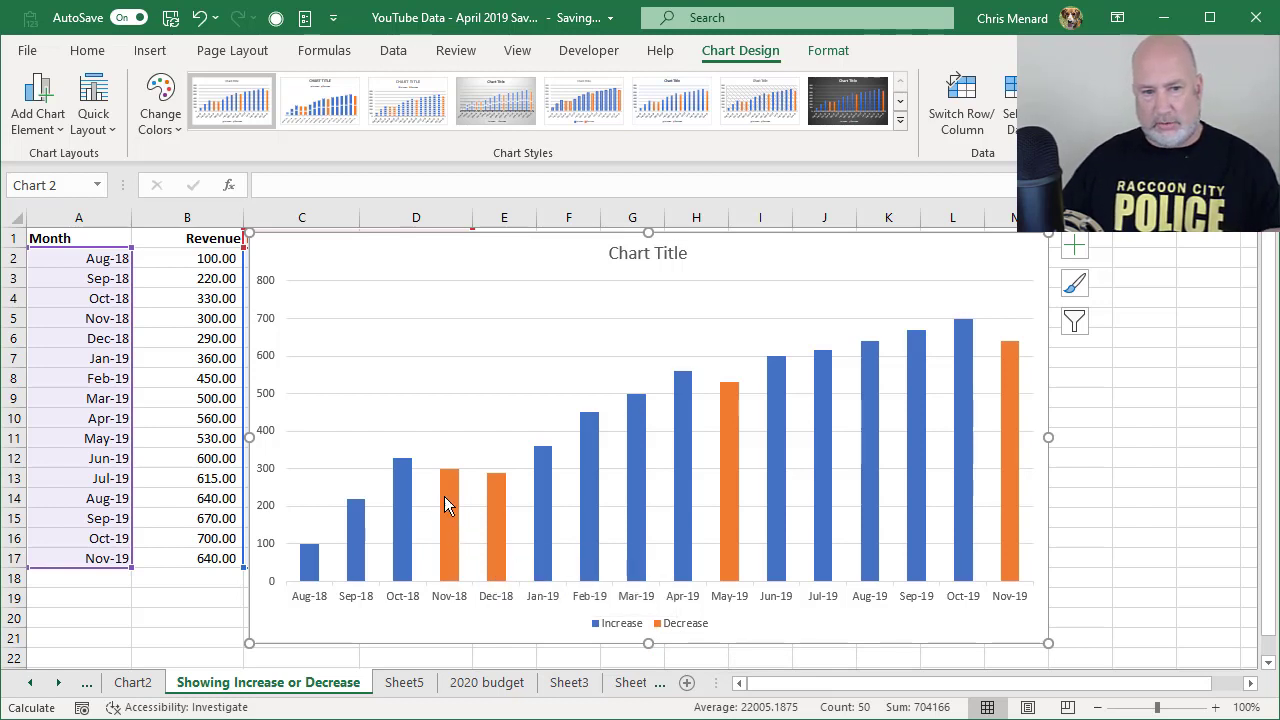
- Fill the chart's Decrease series with Red from Standard Colors
mouse_move(445, 498)
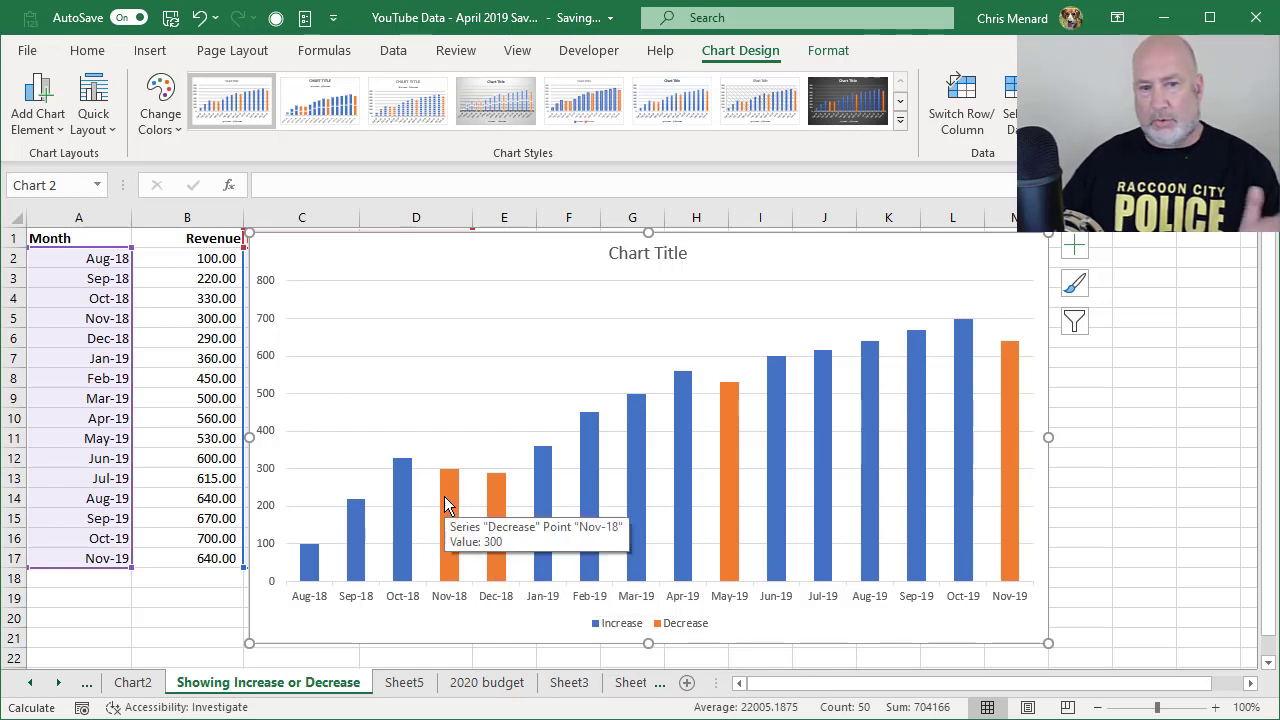
right_click(446, 505)
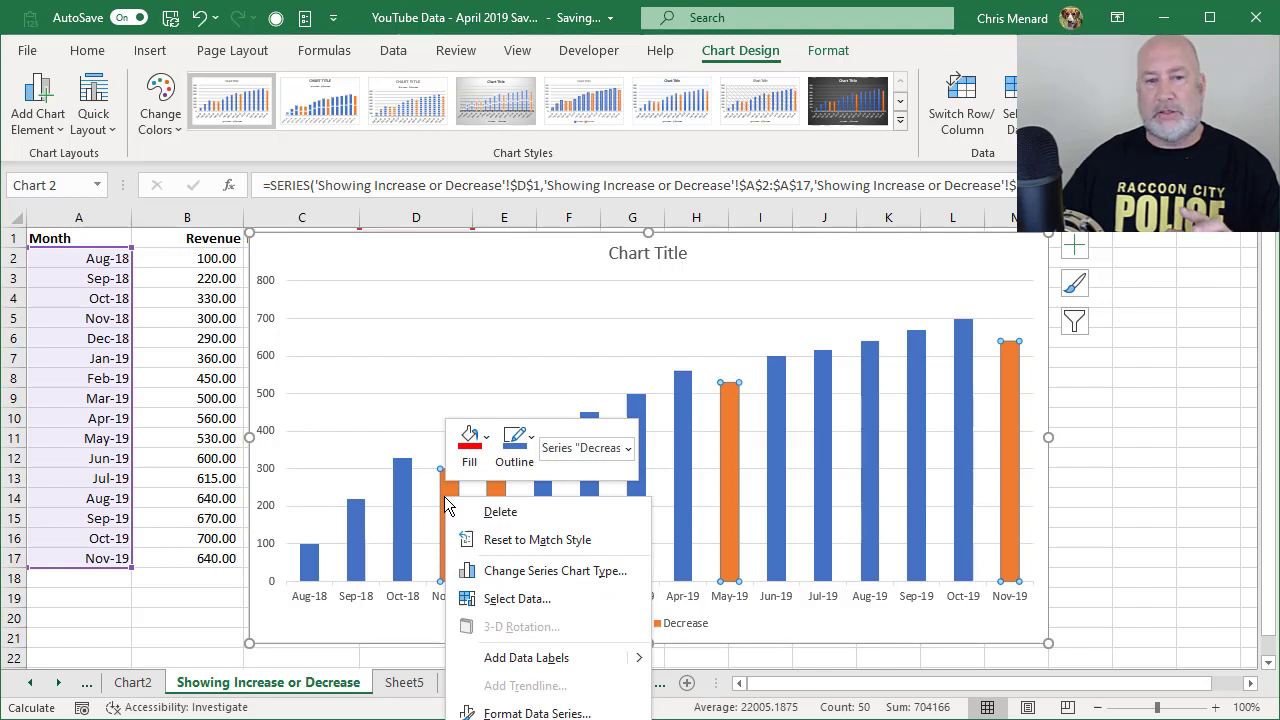
click(473, 448)
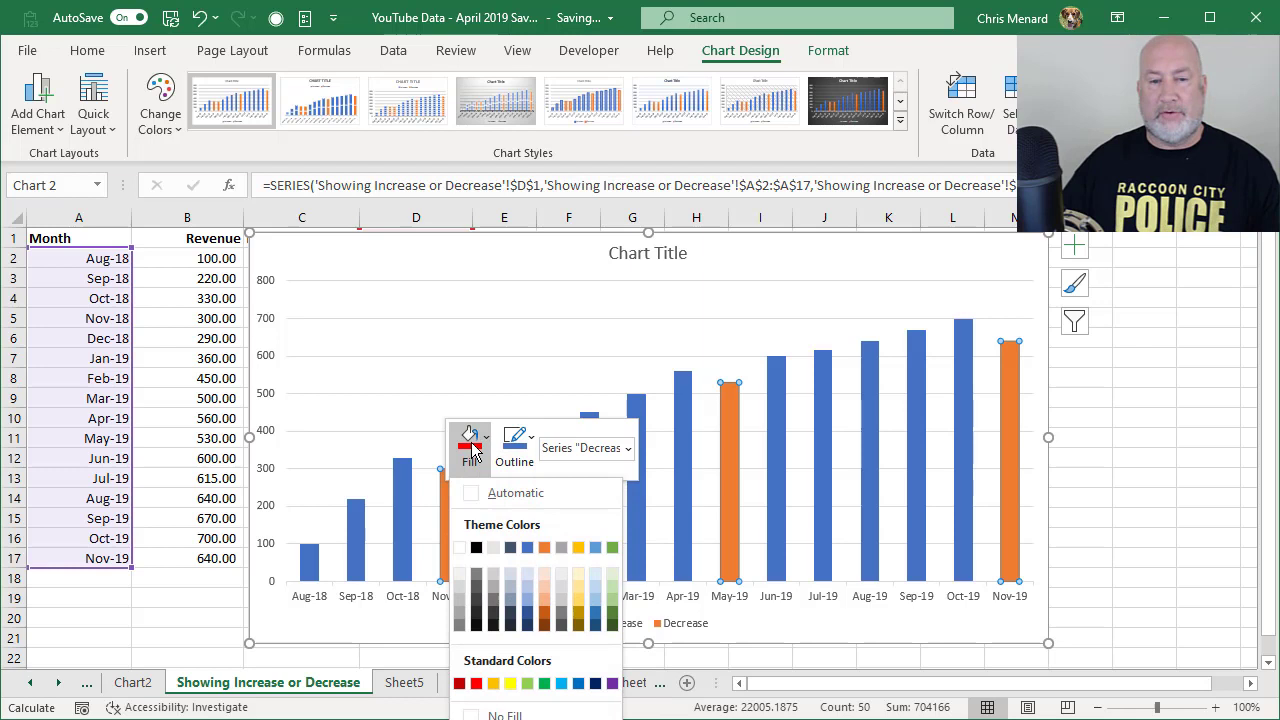
click(477, 683)
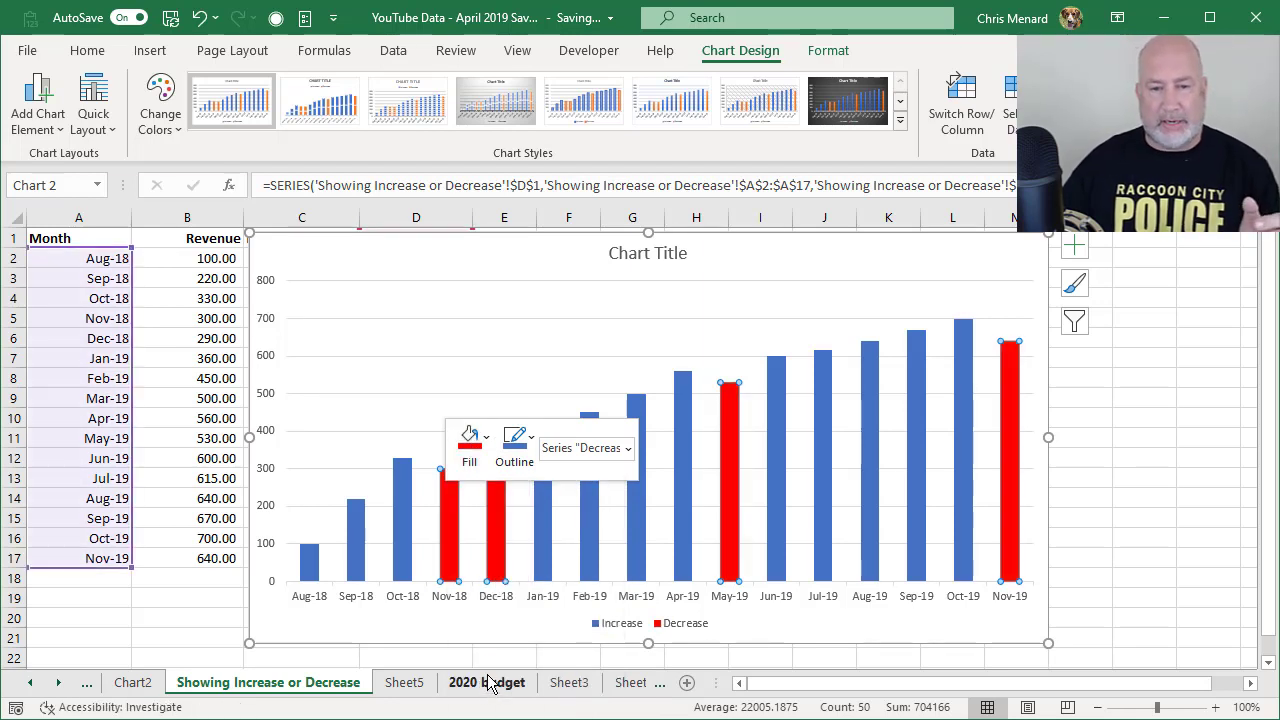
click(725, 636)
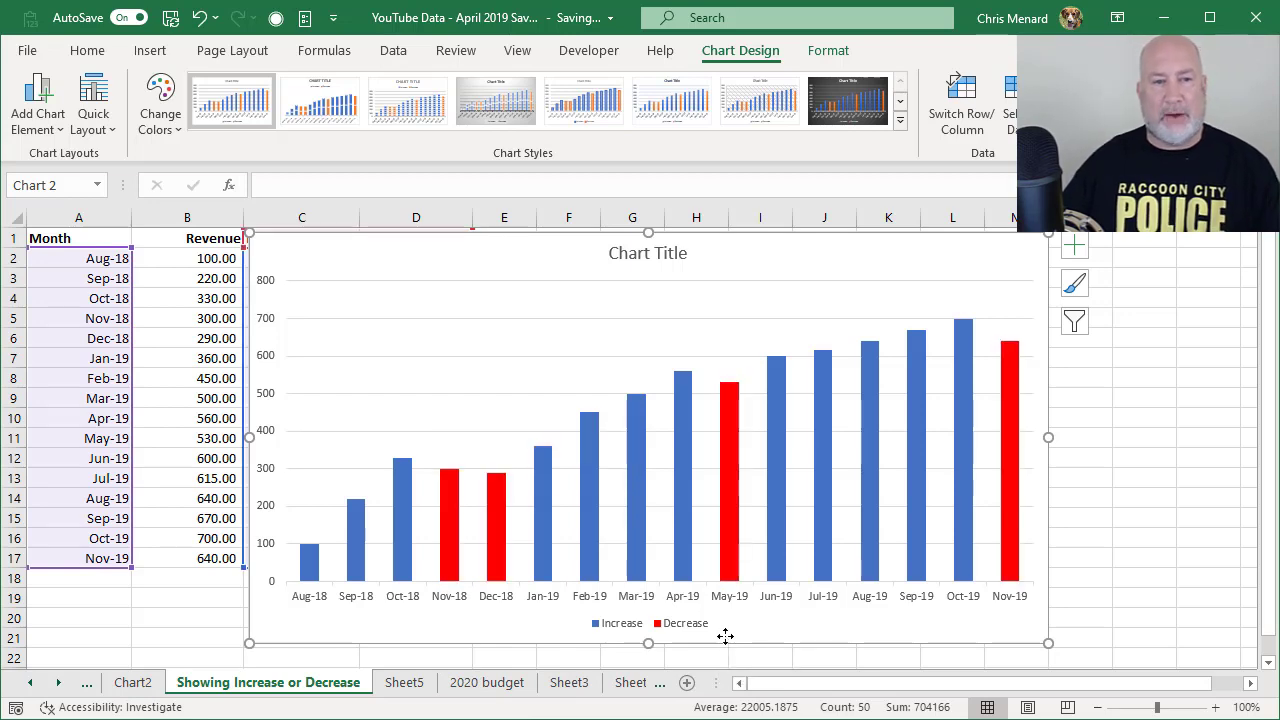
key(Escape)
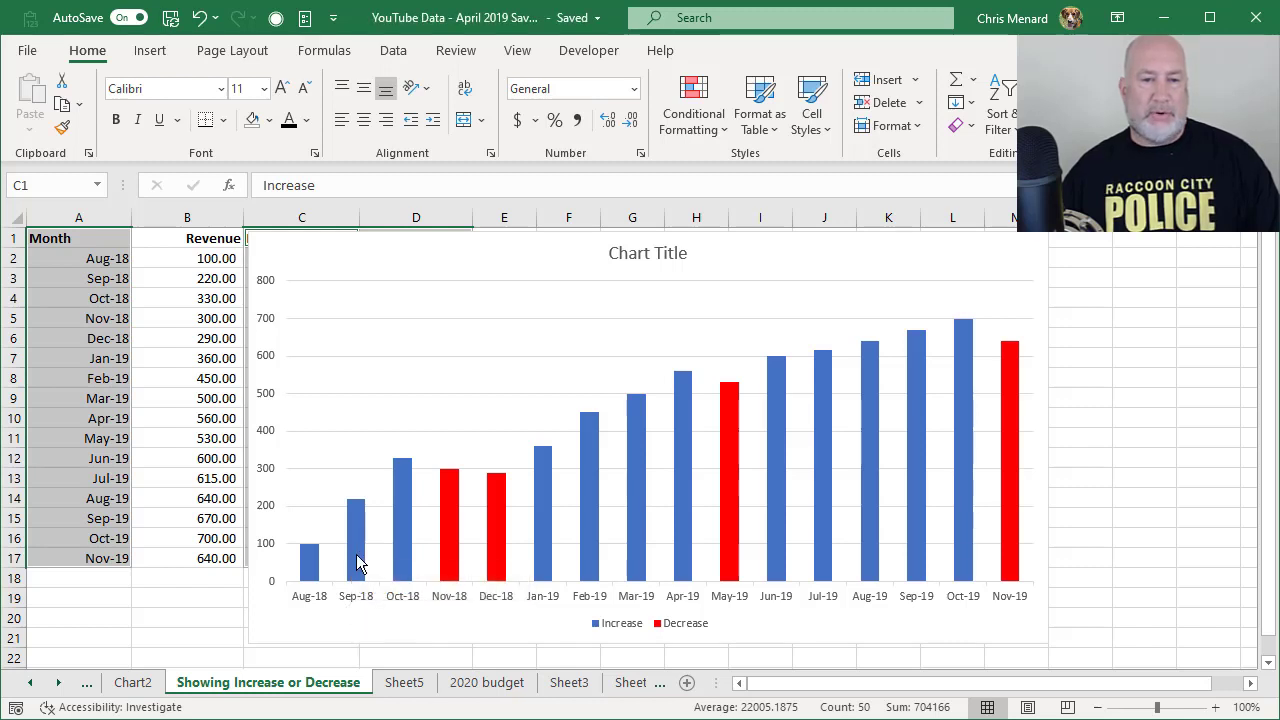
- Change Oct-18 revenue in B4 to 200
mouse_move(360, 563)
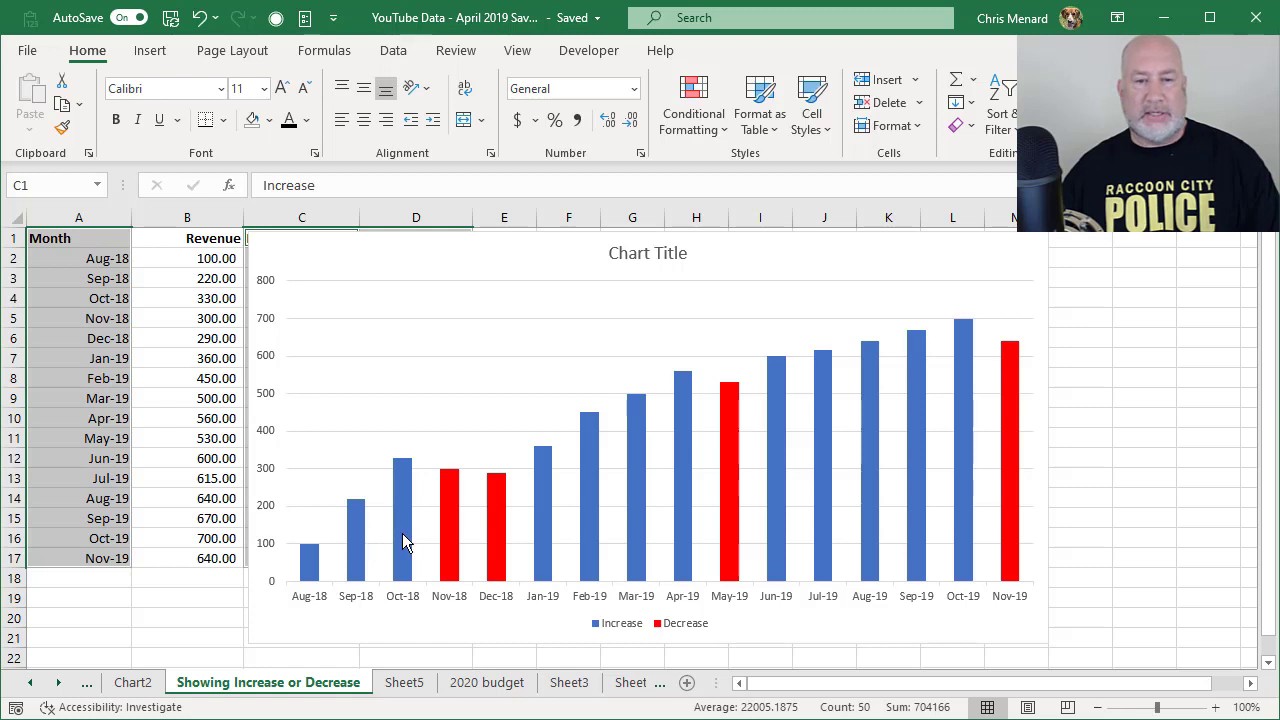
mouse_move(463, 538)
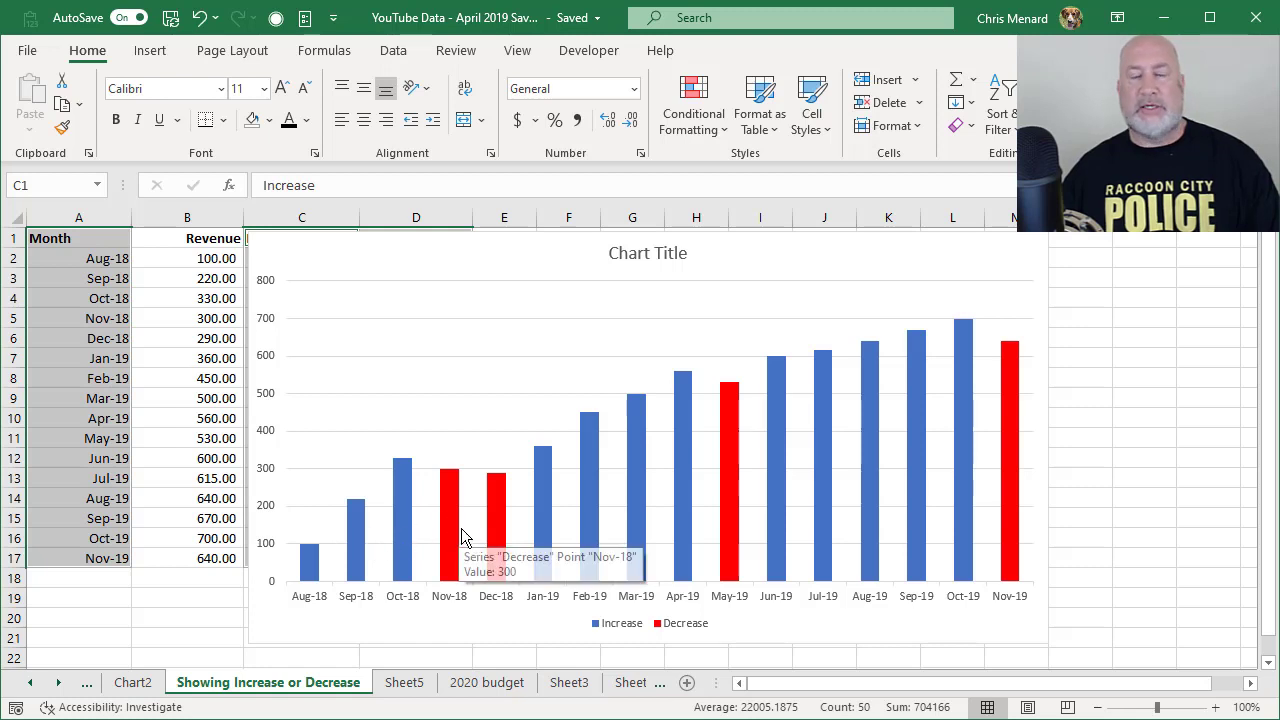
click(206, 318)
click(211, 296)
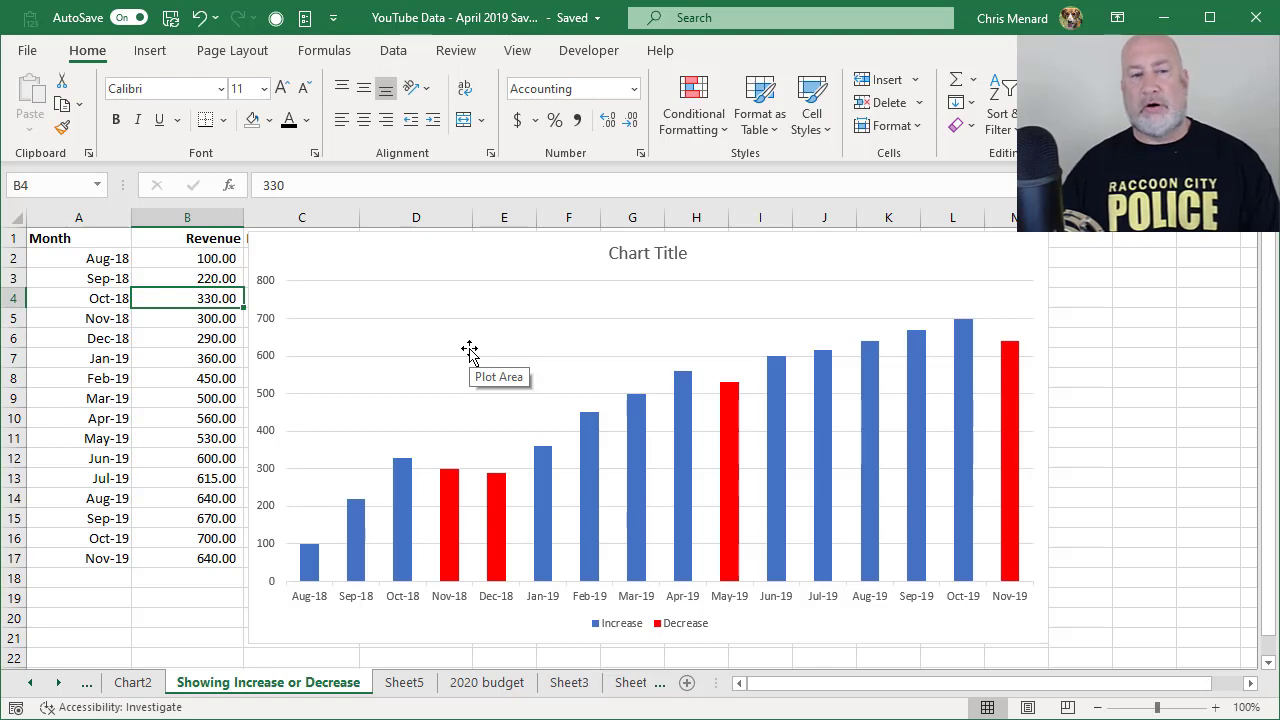
key(Down)
key(Up)
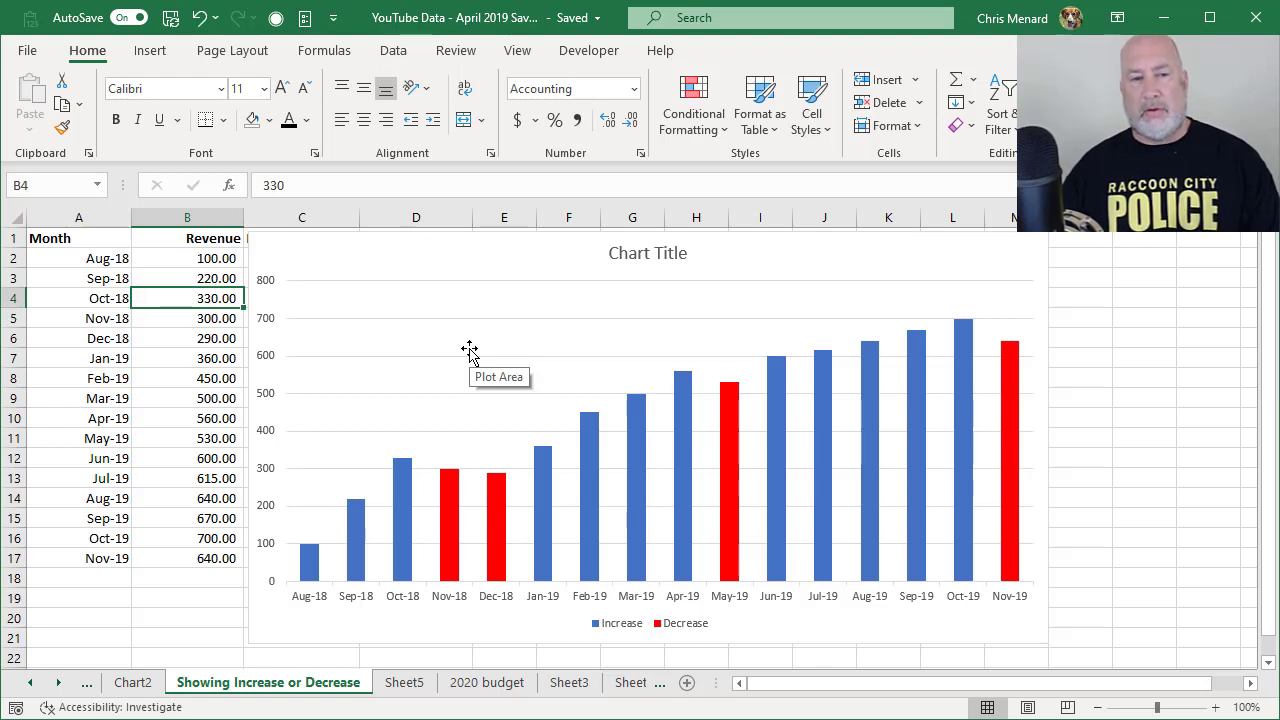
text(200)
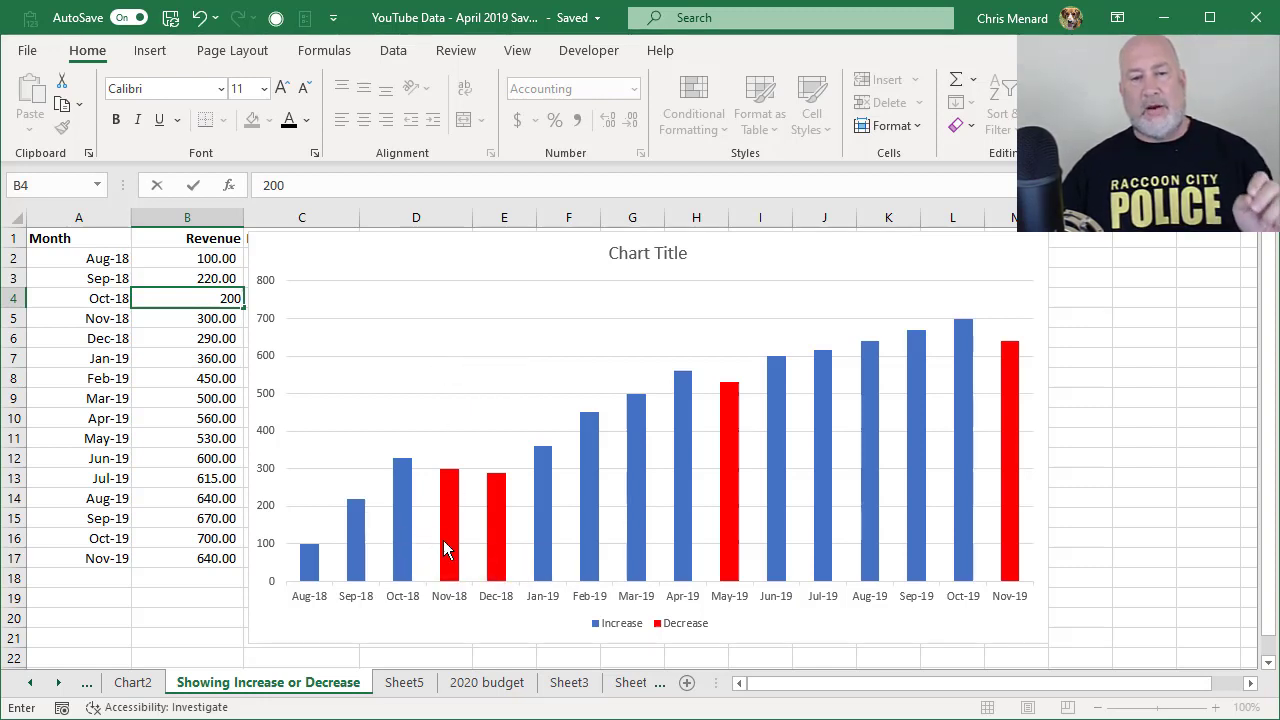
mouse_move(447, 550)
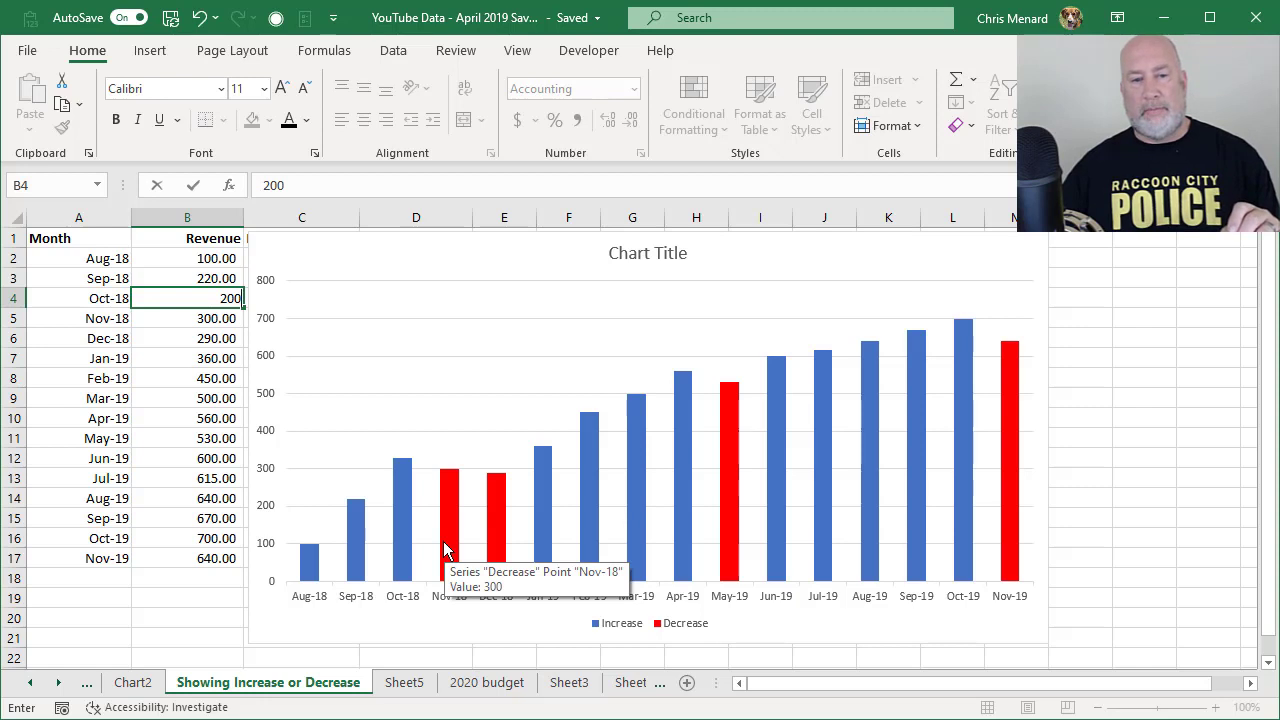
key(Return)
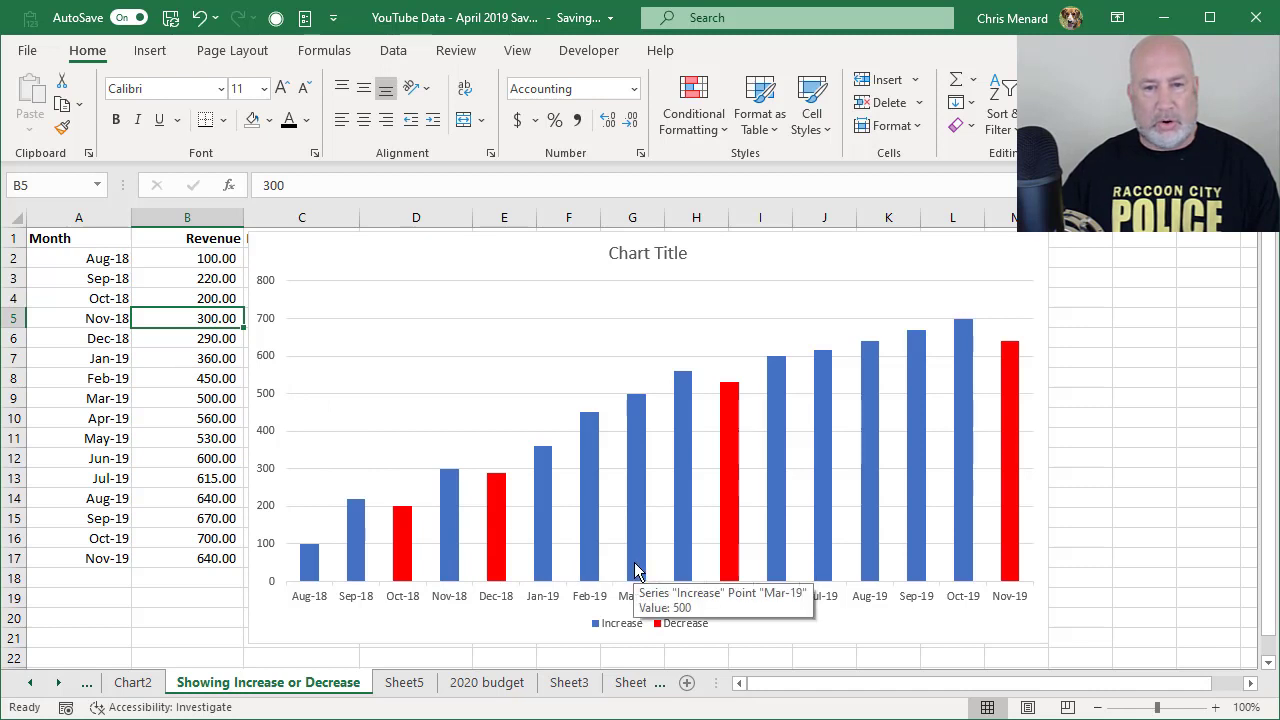
- Change Apr-19 revenue in B10 to 475 and move the chart right of column D
mouse_move(686, 560)
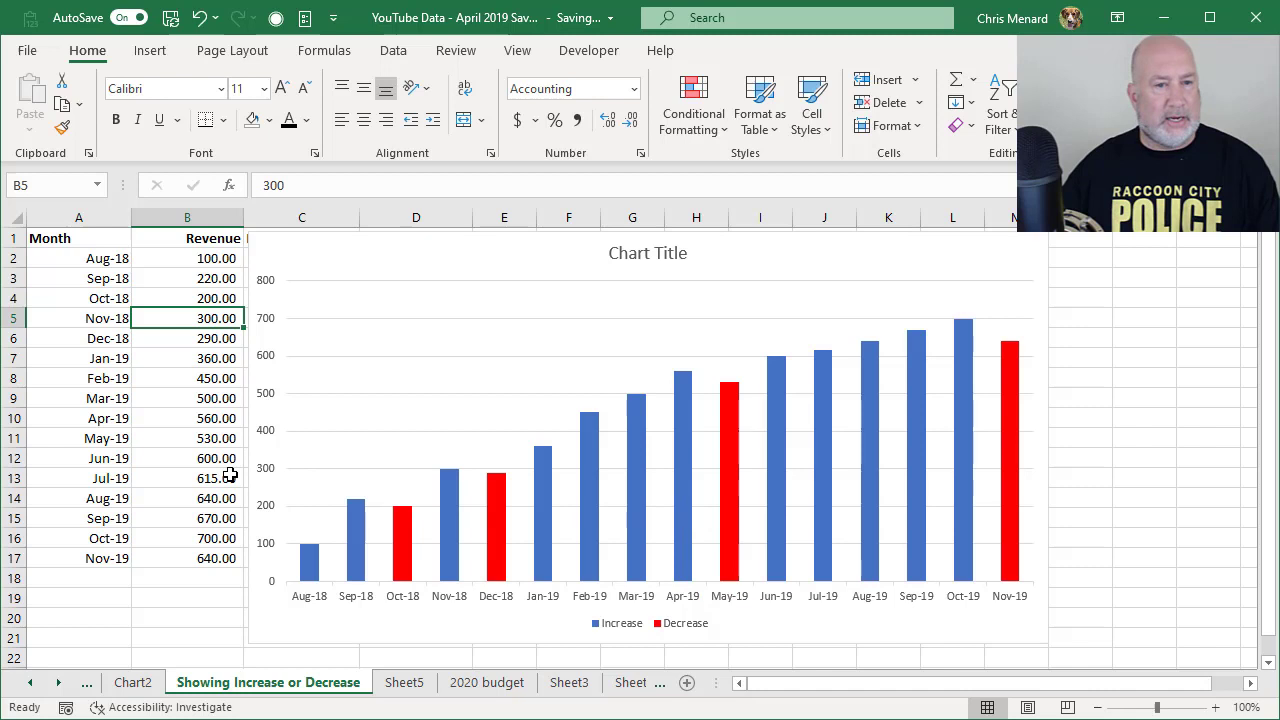
click(200, 420)
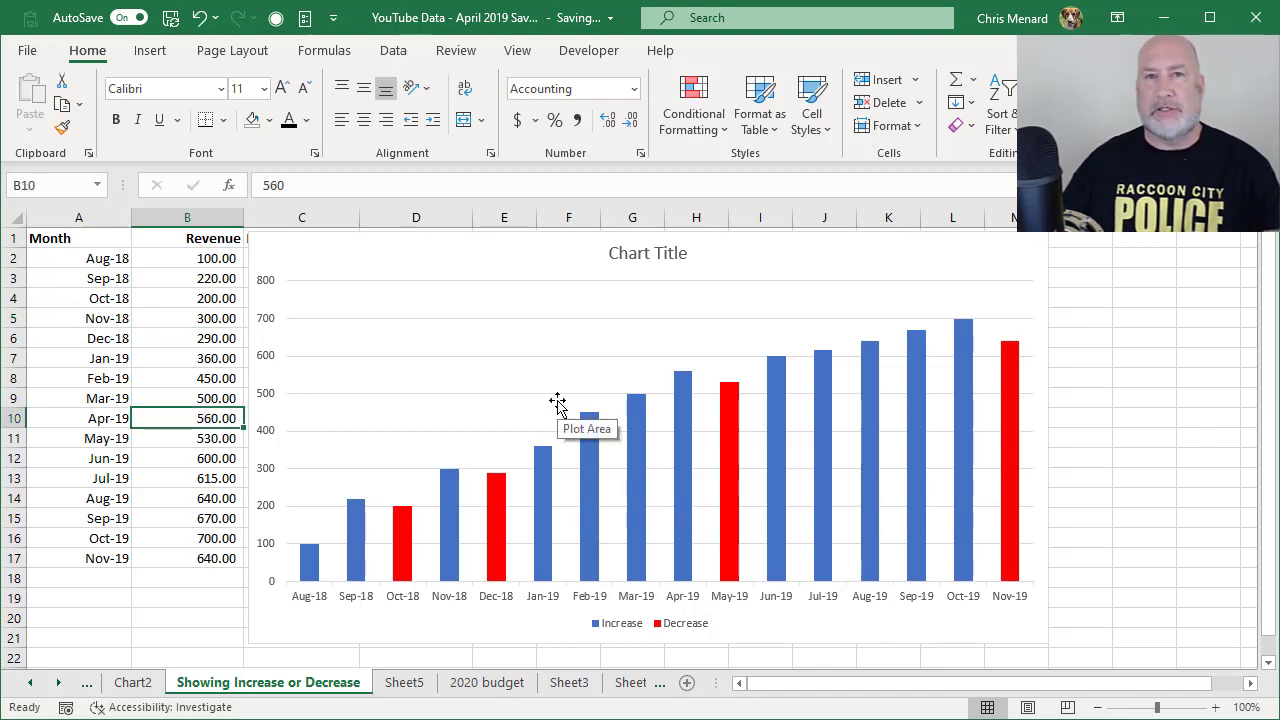
text(475)
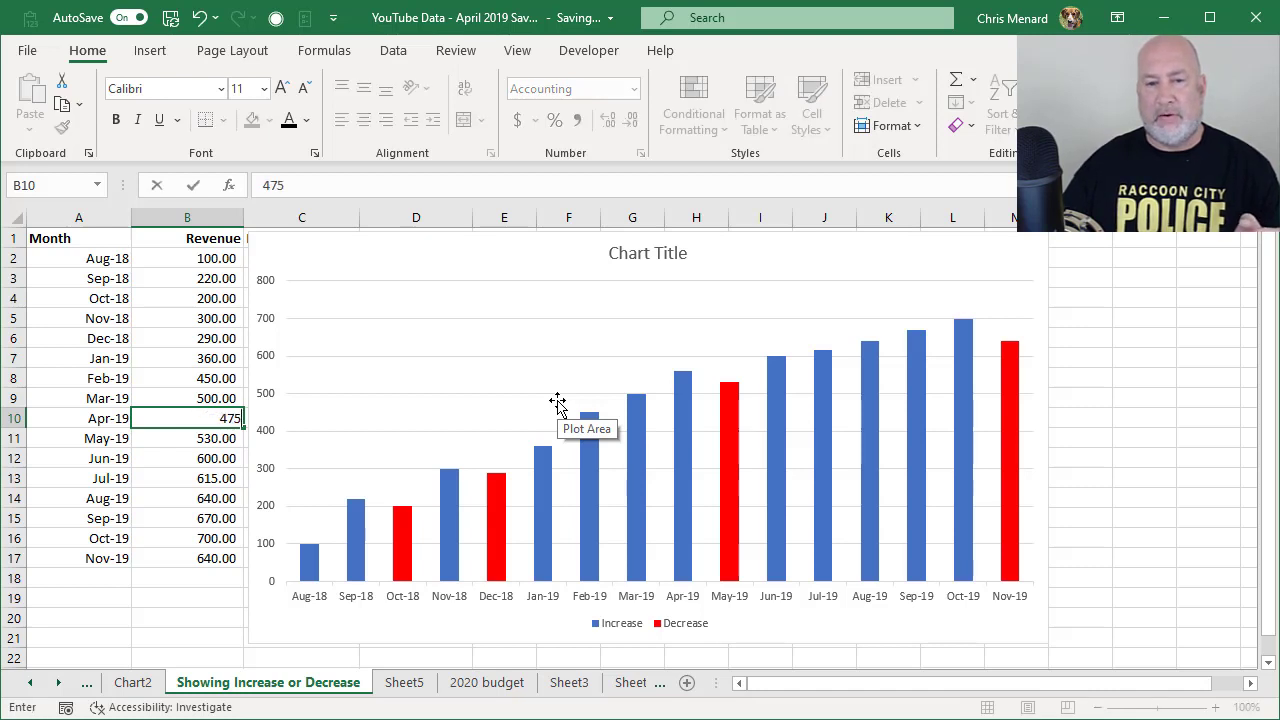
key(Return)
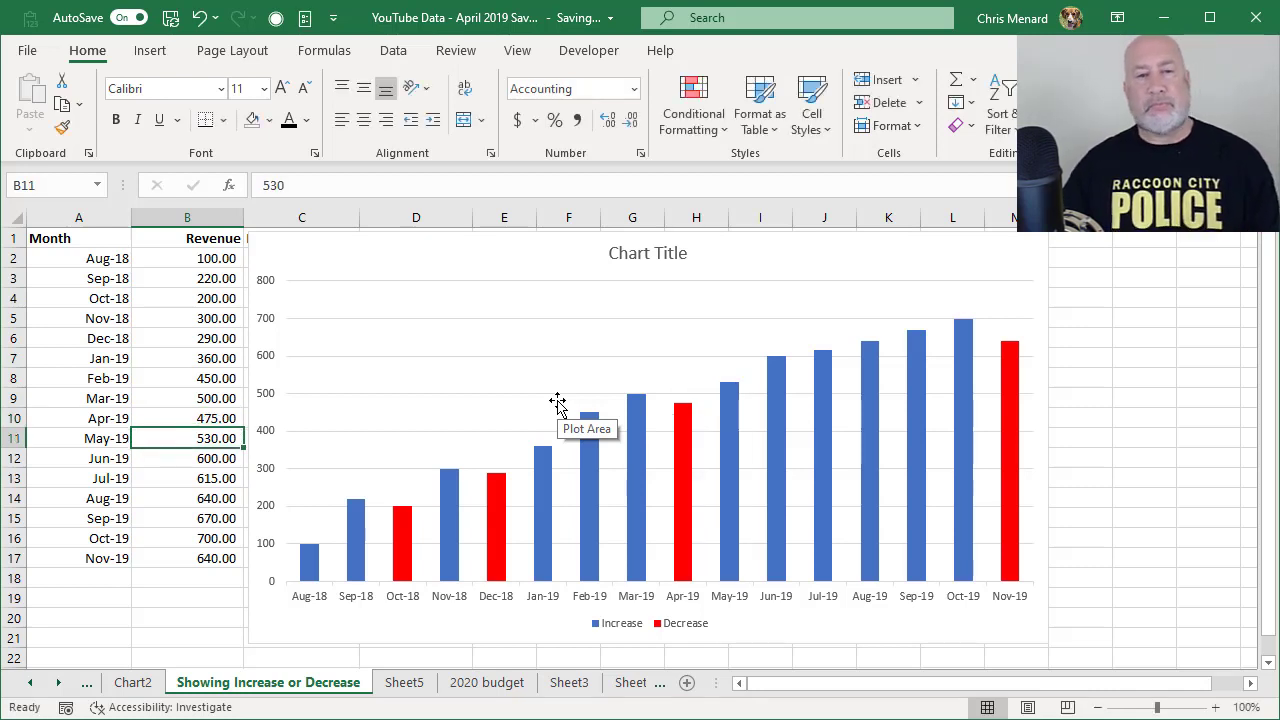
drag(578, 268, 806, 272)
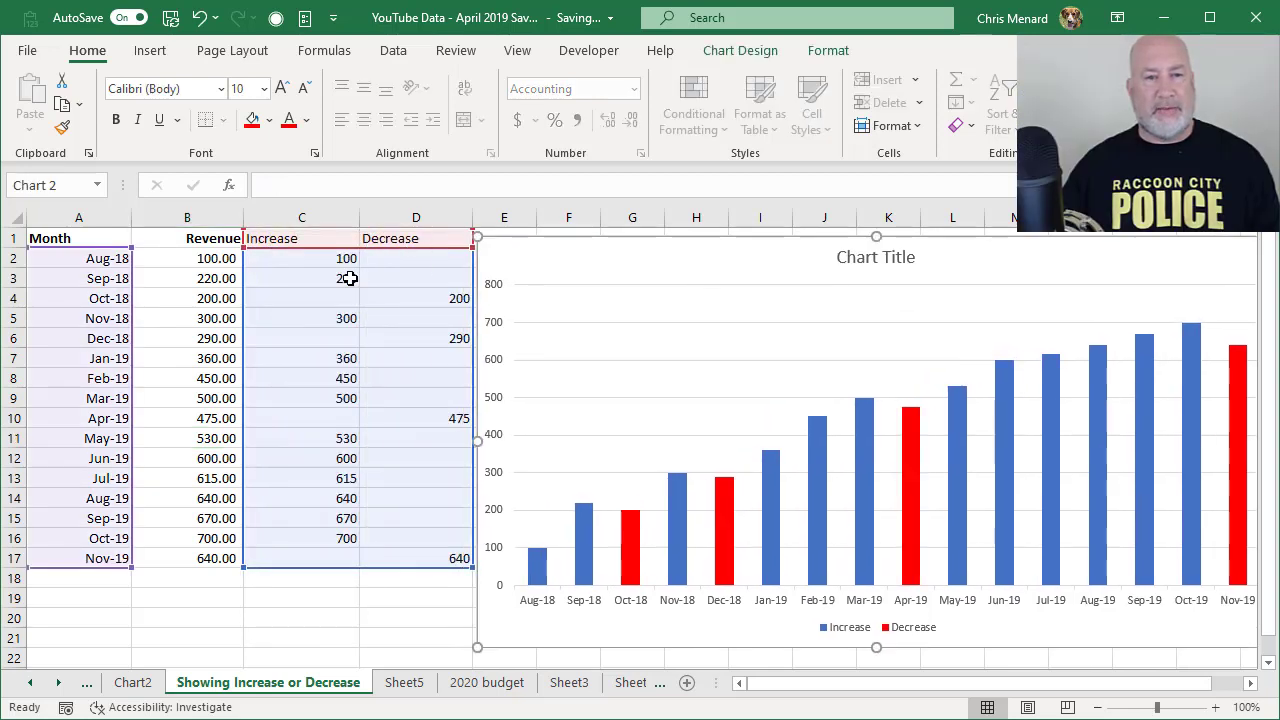
click(305, 278)
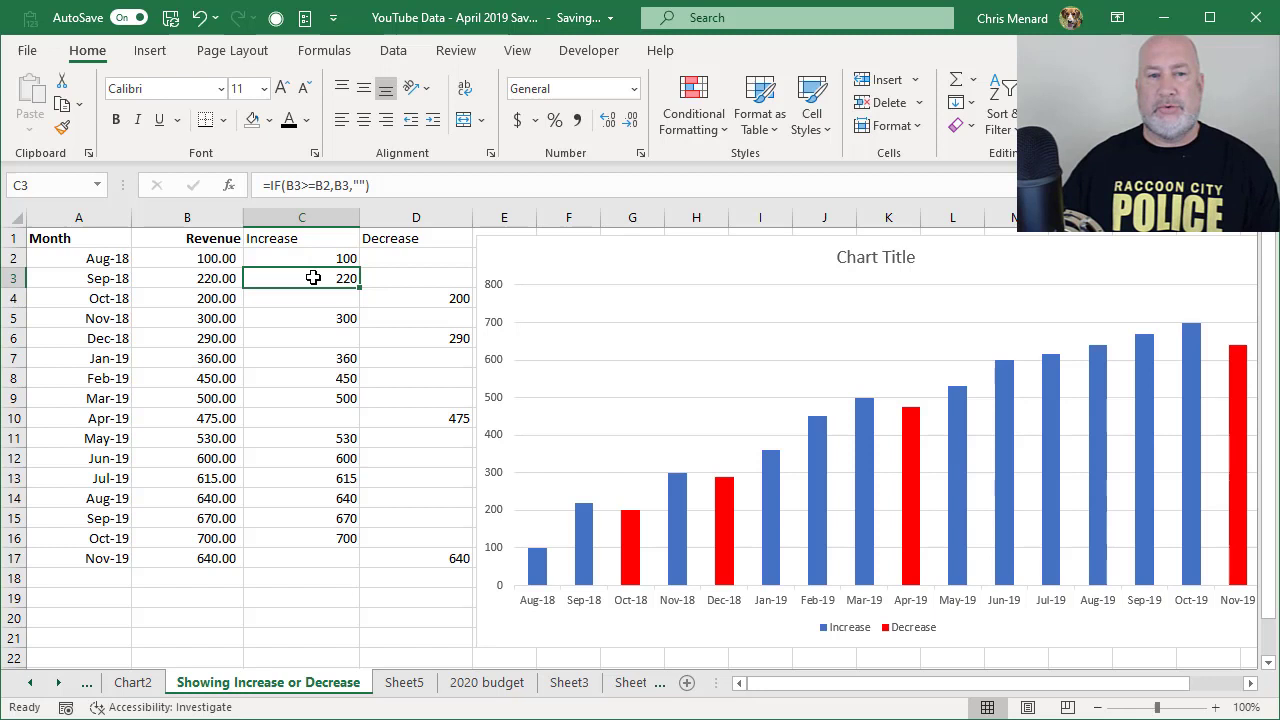
click(386, 281)
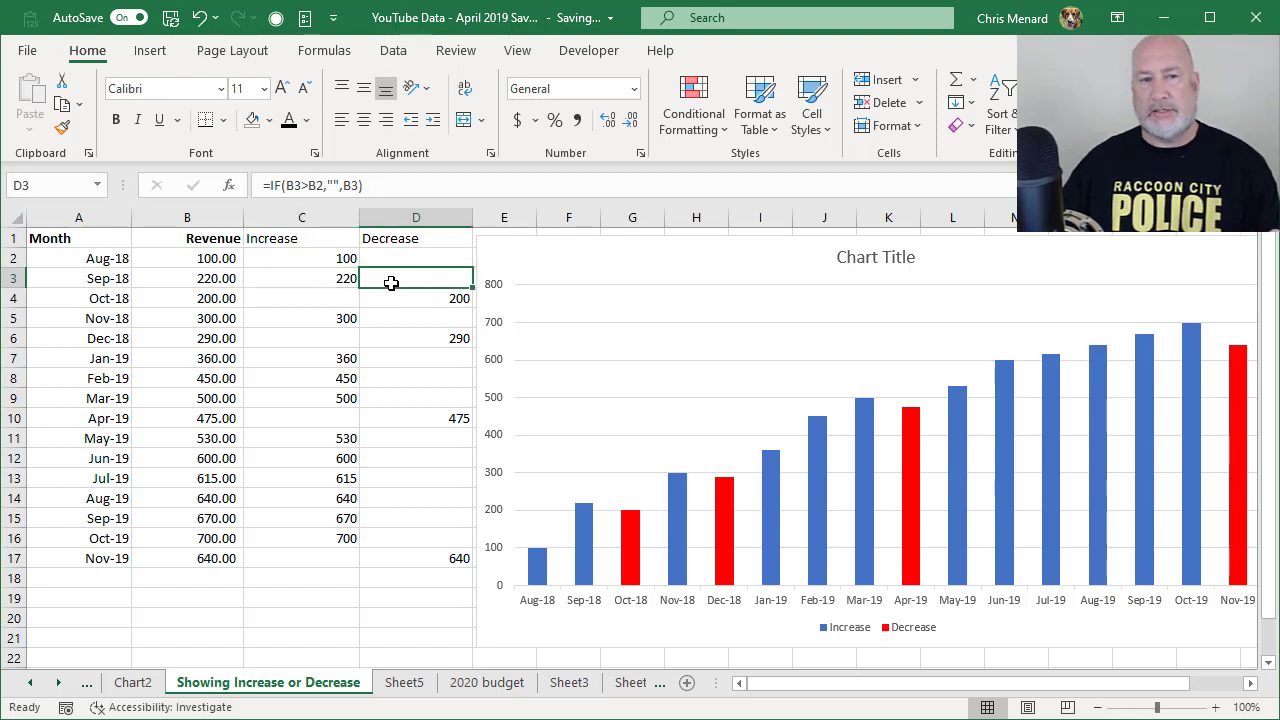
click(304, 279)
click(410, 282)
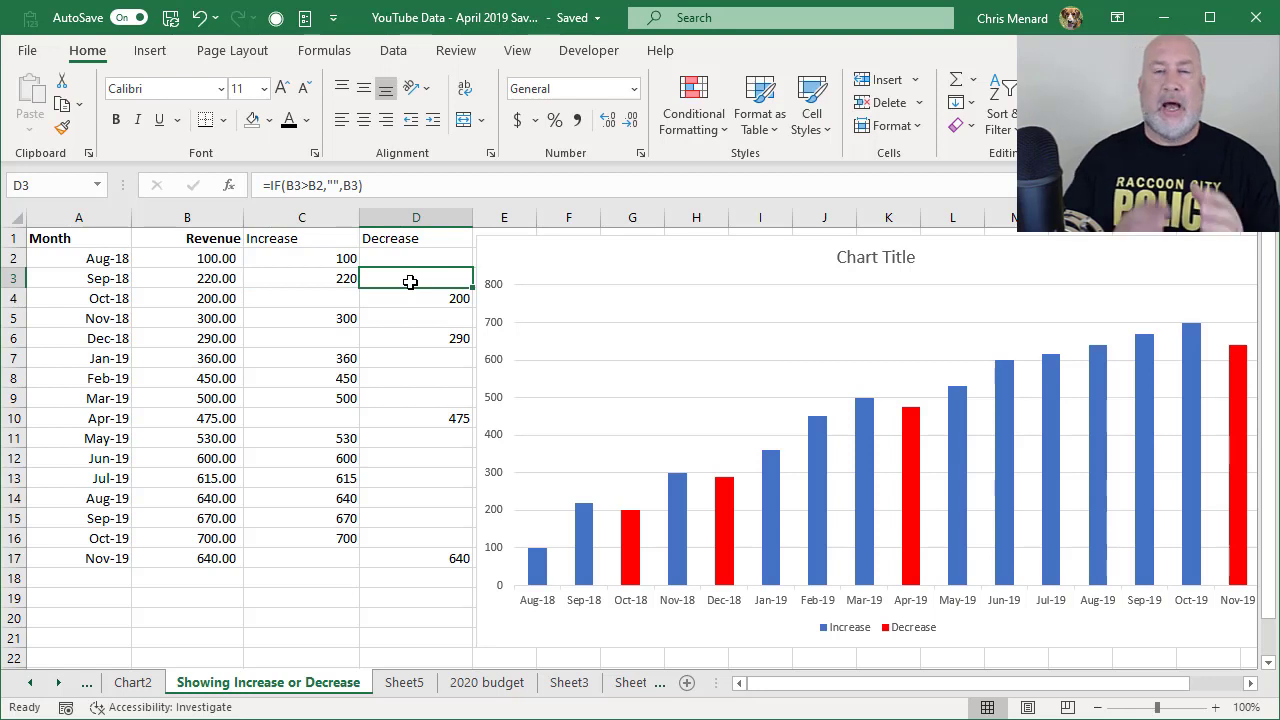